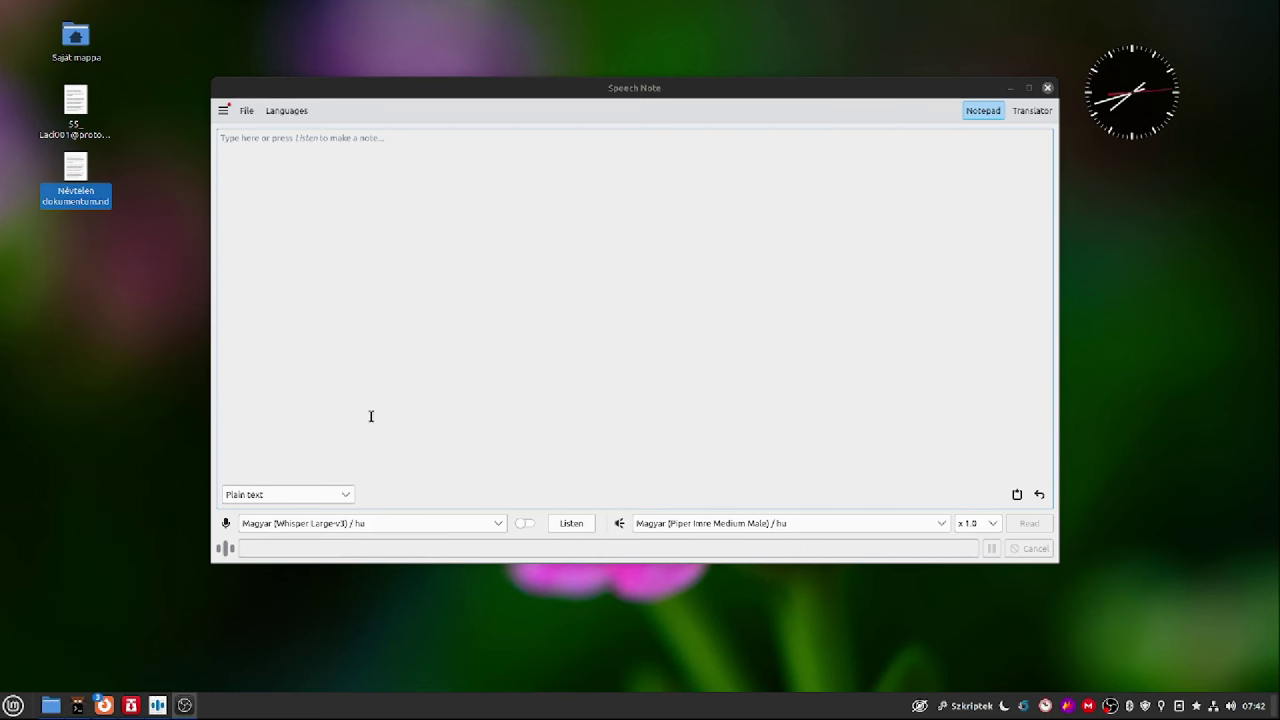
# Step: Download the Hungarian-to-English translator model and the Szótagolás model for the Magyar language, and close the language list
pyautogui.click(272, 118)
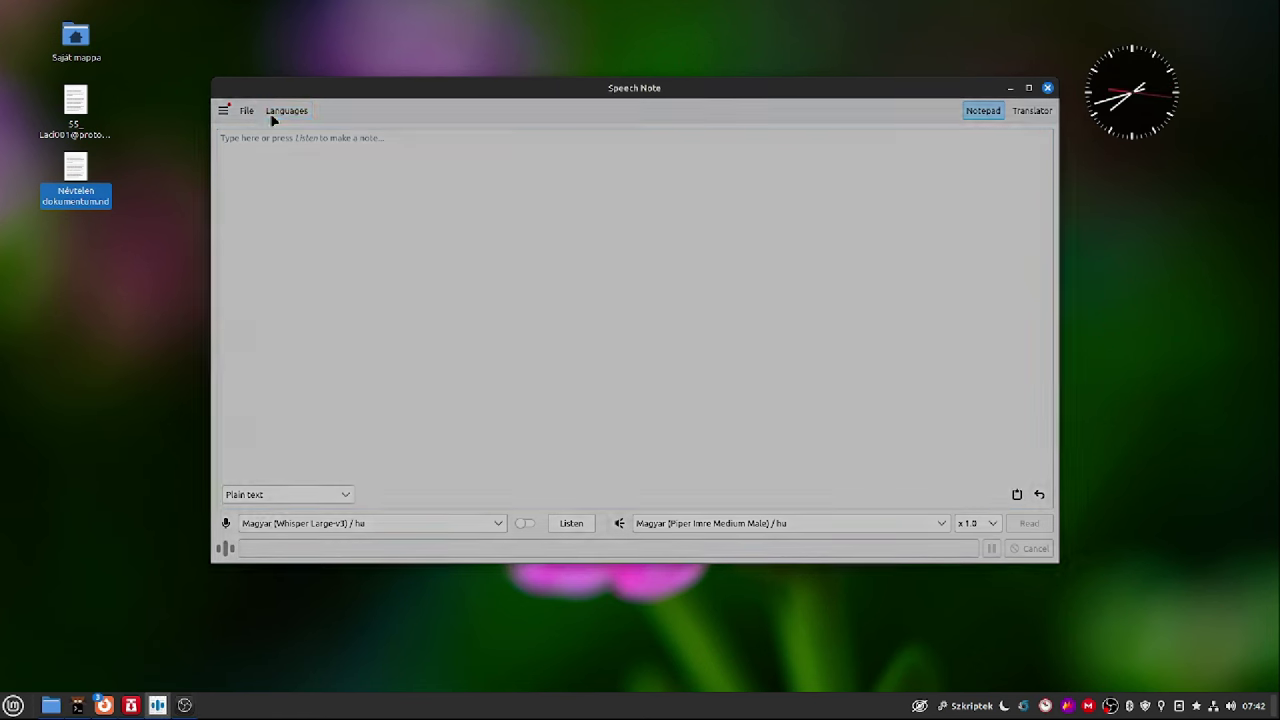
pyautogui.click(283, 186)
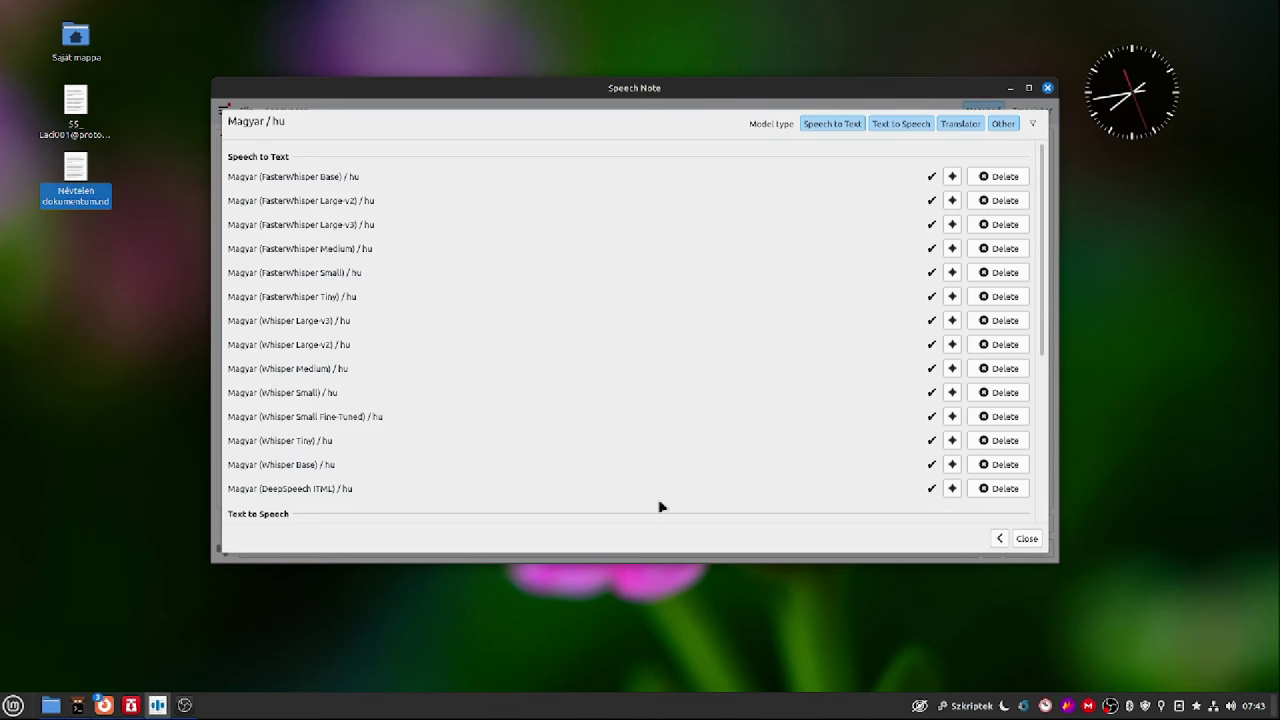
pyautogui.scroll(-7, 670, 368)
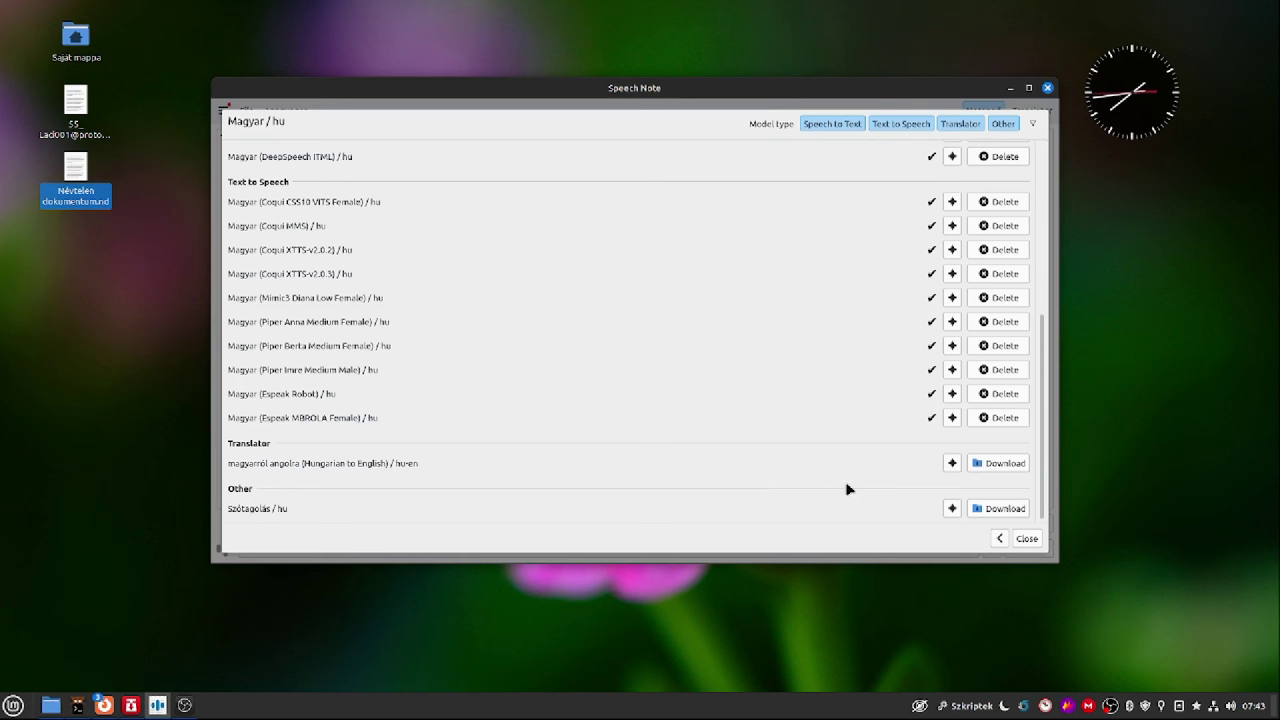
pyautogui.click(1025, 466)
pyautogui.click(993, 511)
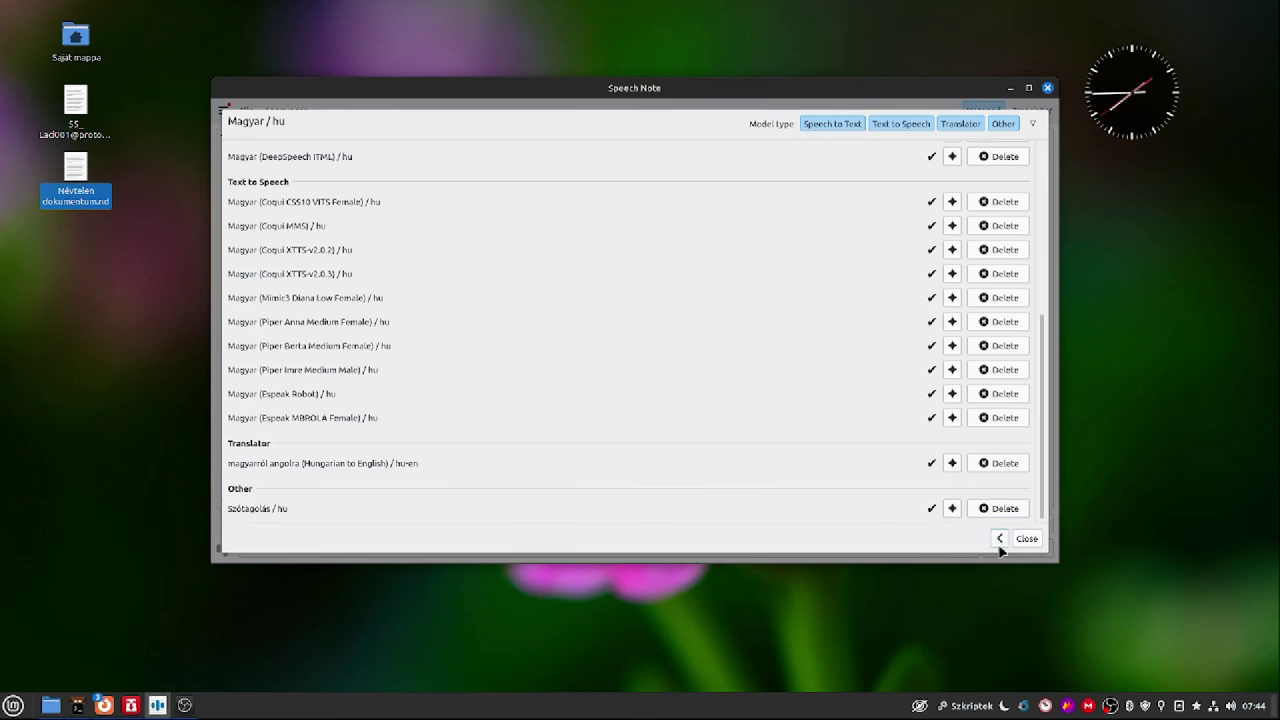
pyautogui.click(999, 539)
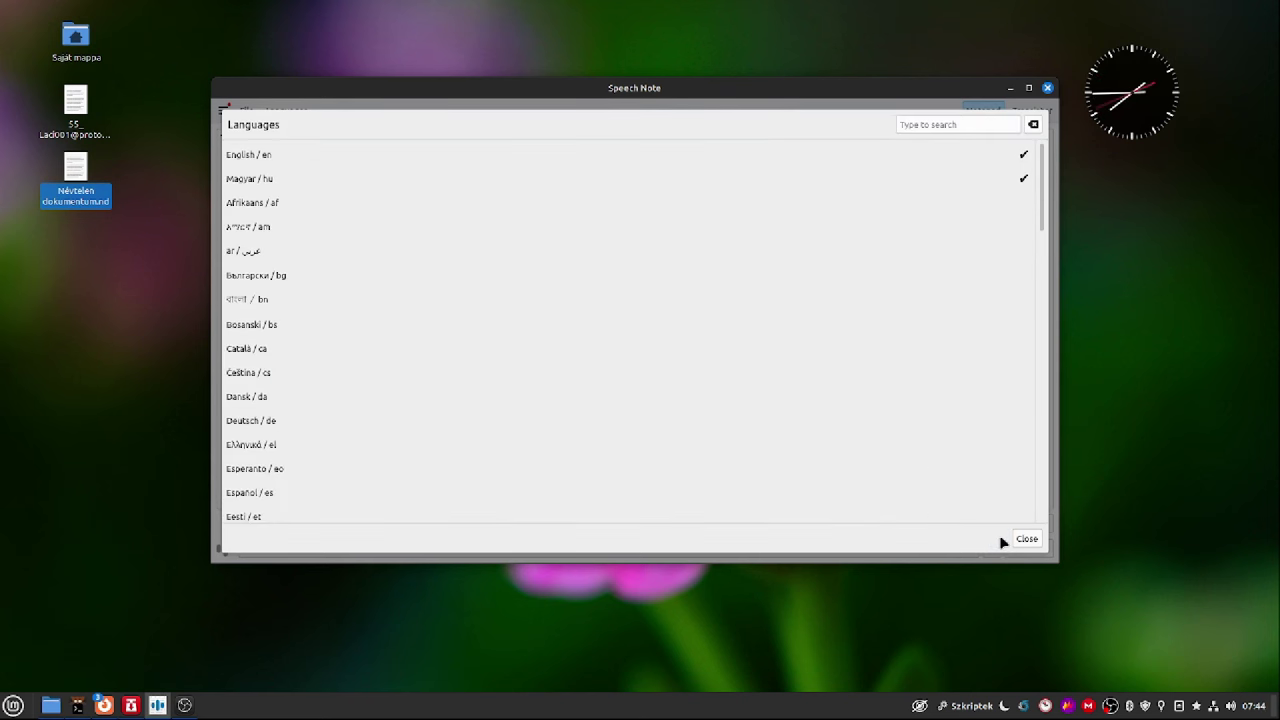
pyautogui.click(1025, 539)
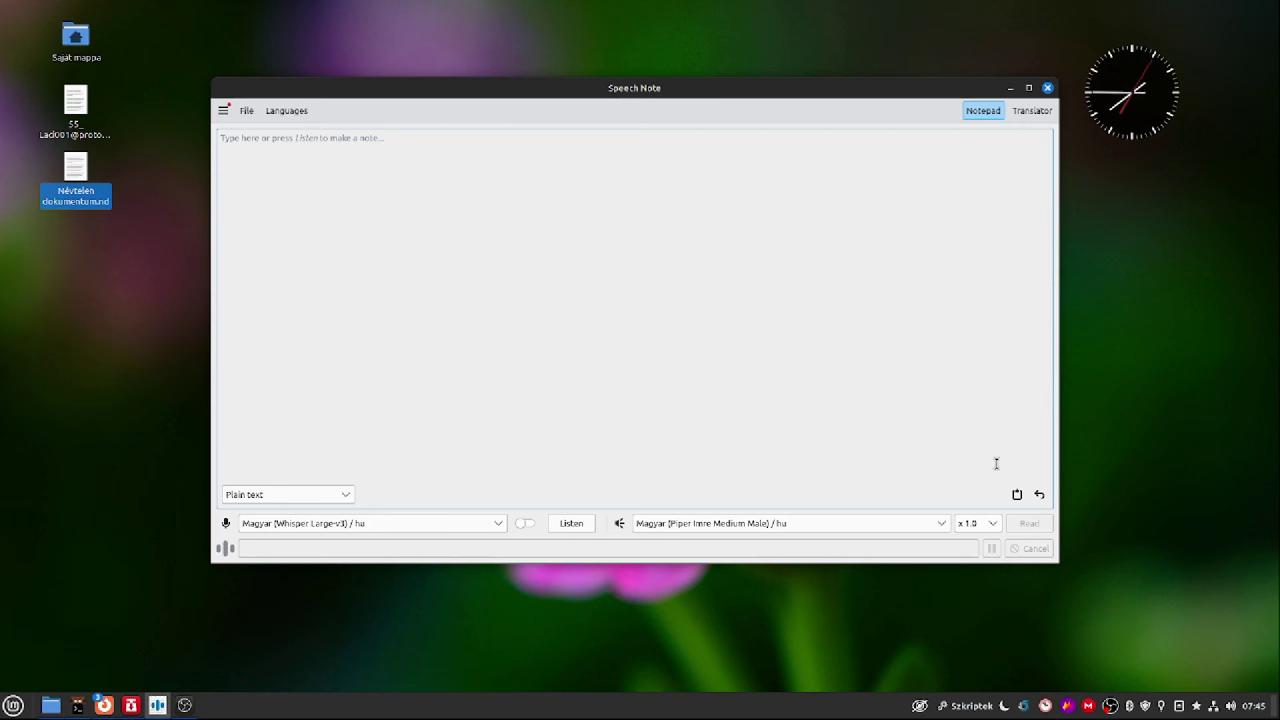
# Step: Open the application settings and examine the graphics card options and the availability of optional features
pyautogui.click(223, 110)
pyautogui.click(286, 150)
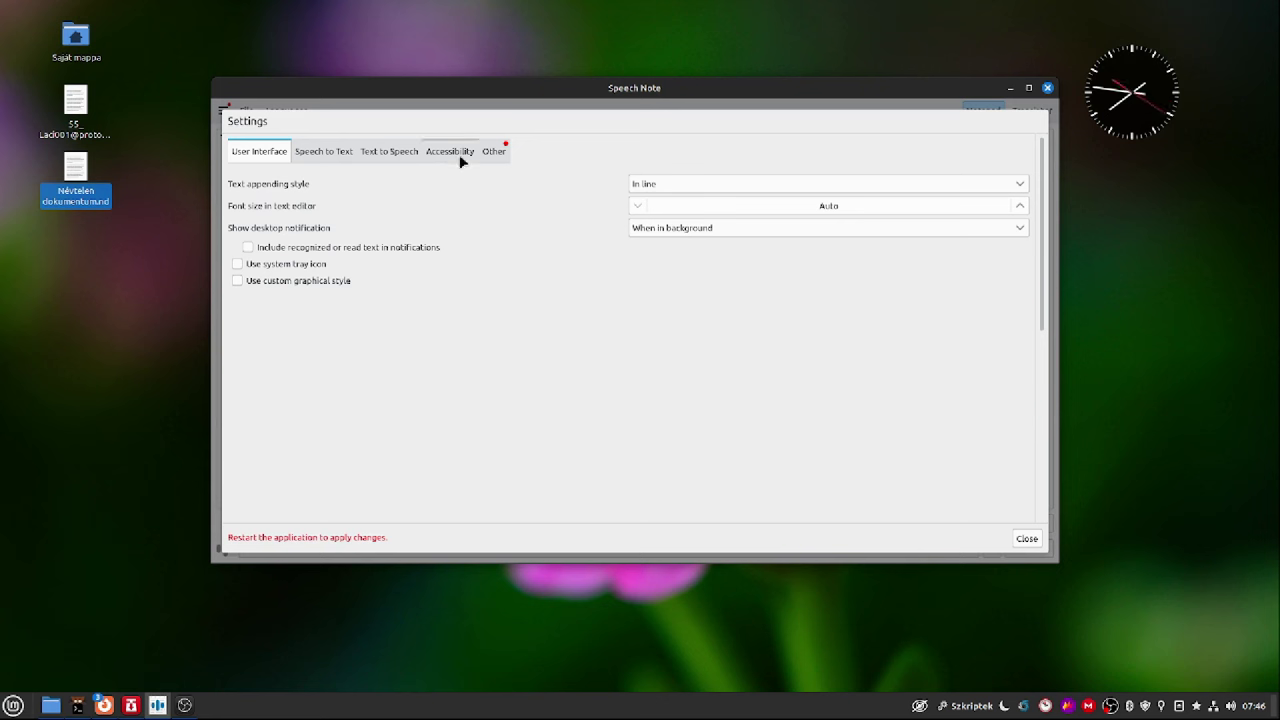
pyautogui.click(494, 152)
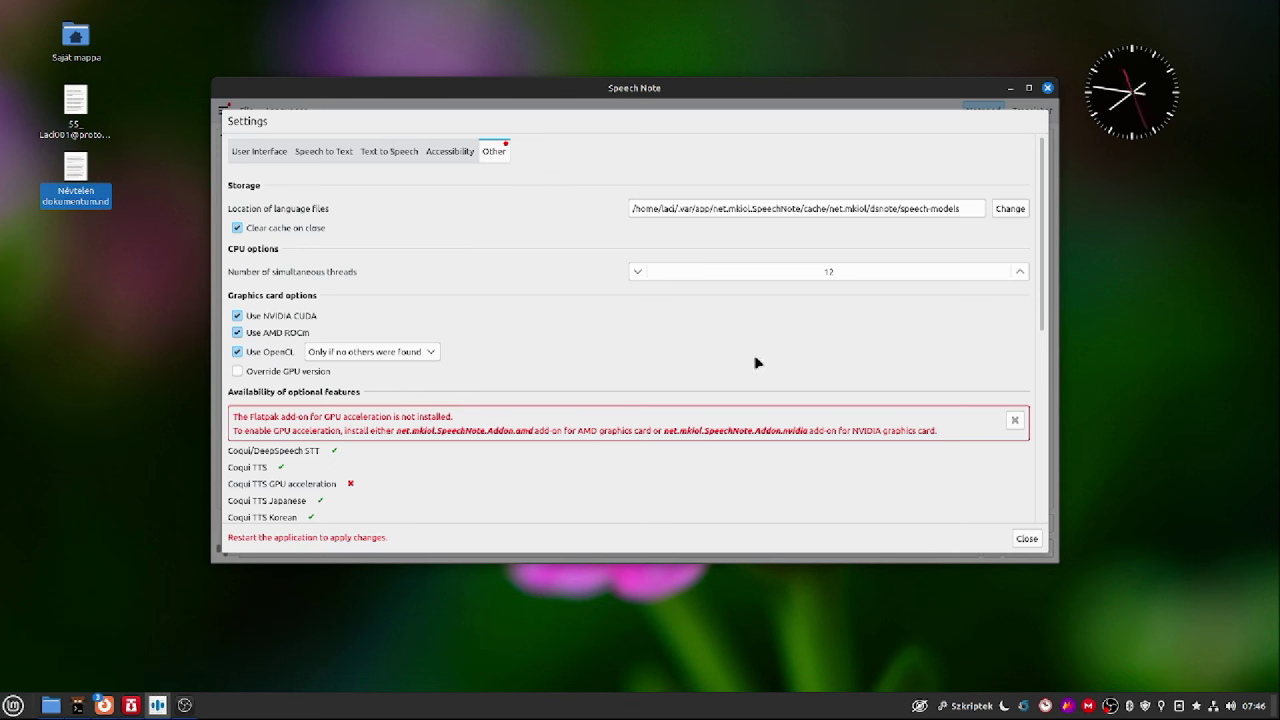
pyautogui.scroll(-2, 757, 363)
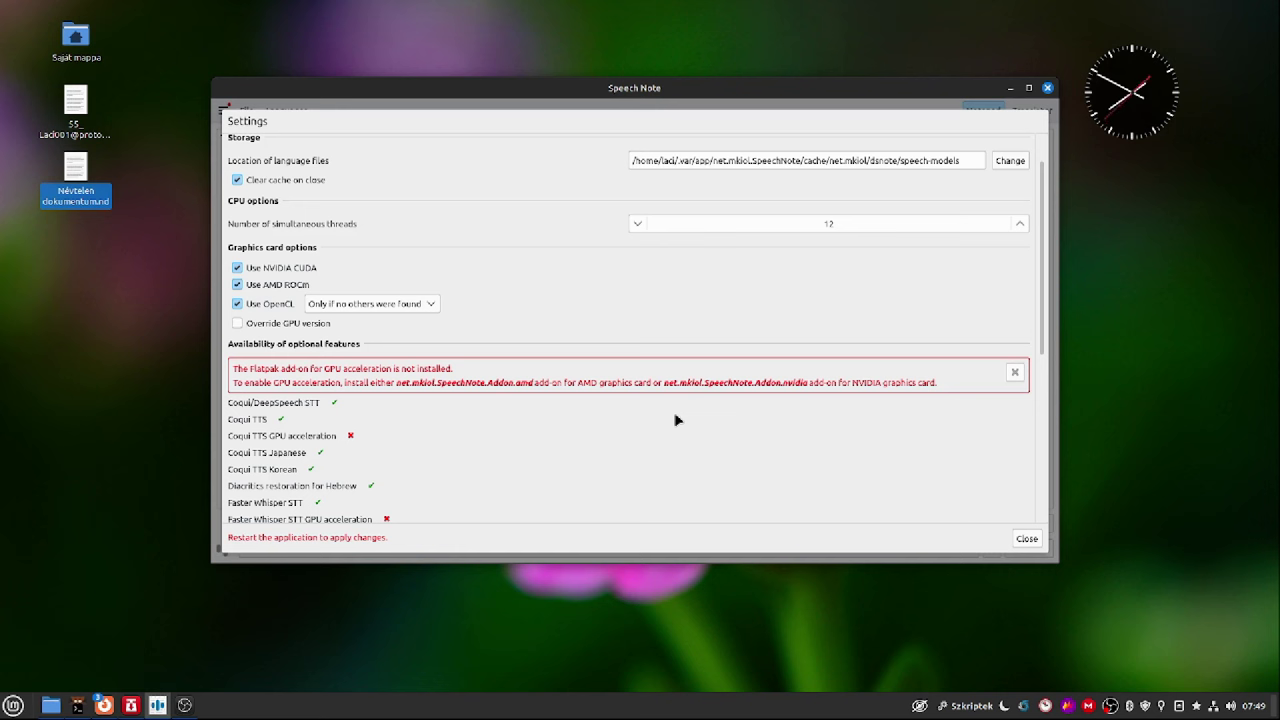
# Step: Switch to the terminal and install the net.mkiol.SpeechNote.Addon.amd Flatpak add-on from the system flathub remote
pyautogui.click(77, 705)
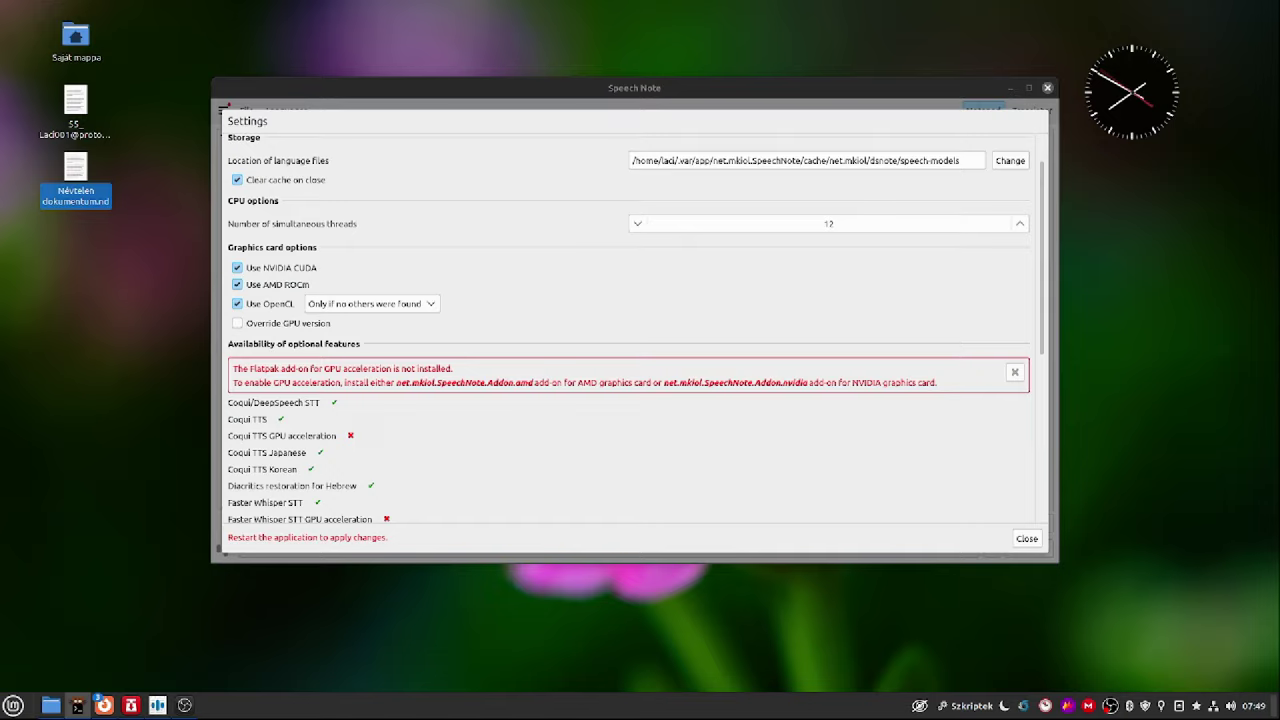
pyautogui.moveTo(972, 267); pyautogui.dragTo(1236, 124)
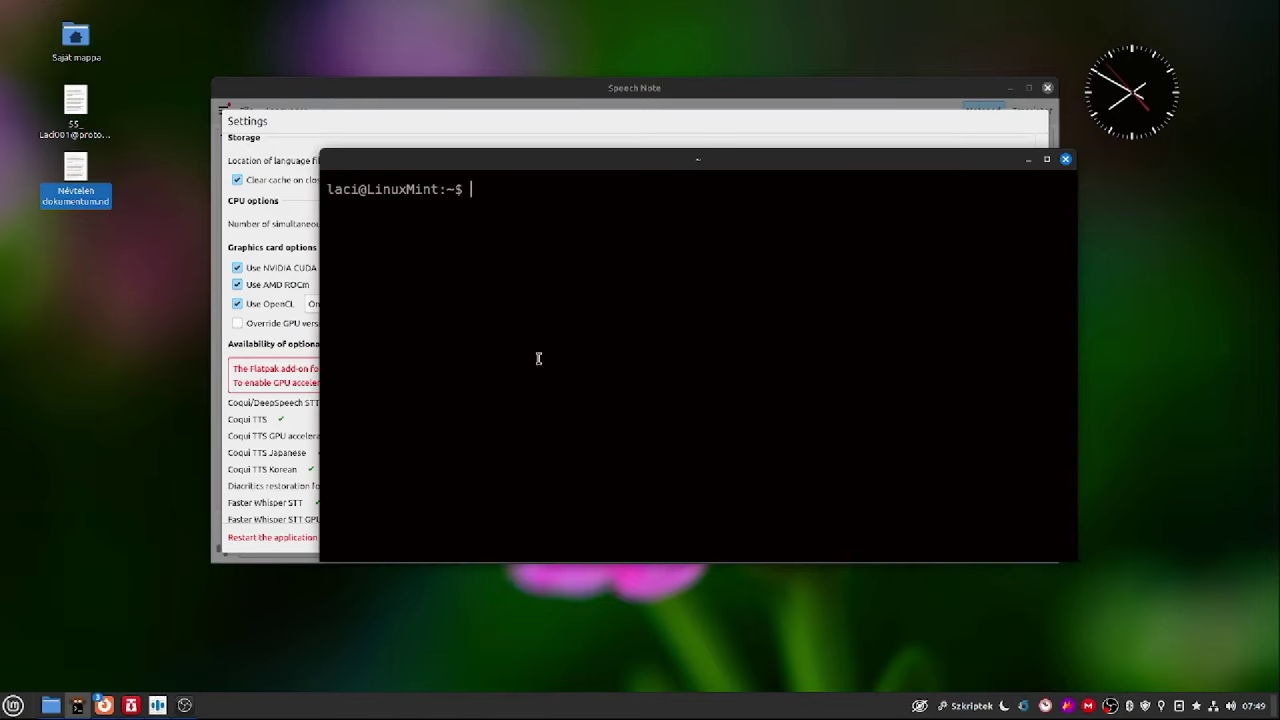
pyautogui.write('flatpak install net.mkiol.SpeechNote.Addon.amd')
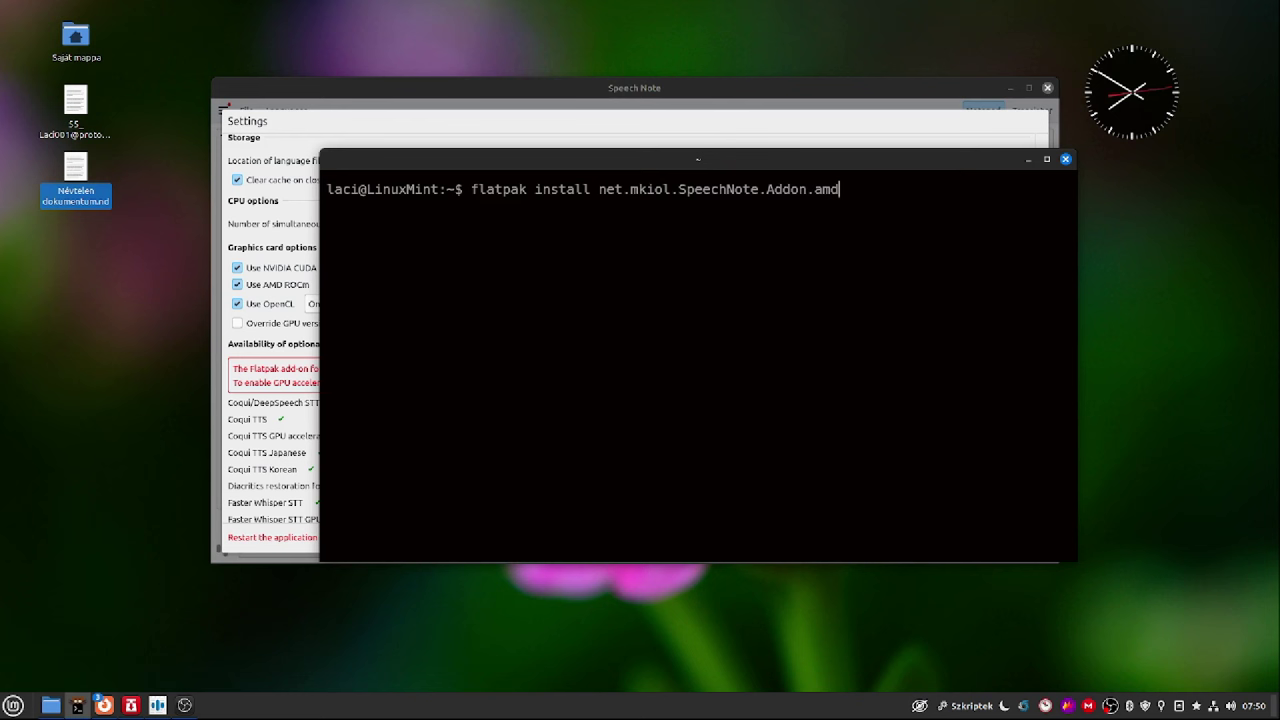
pyautogui.press('Return')
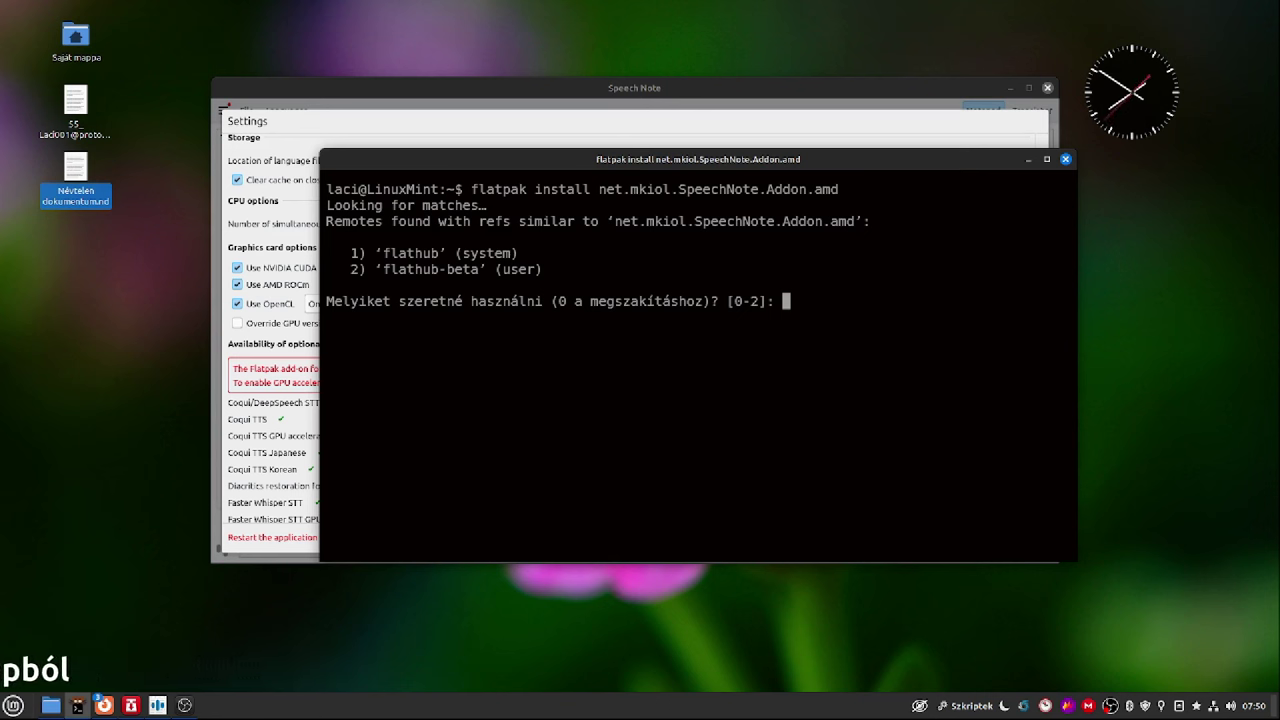
pyautogui.write('1')
pyautogui.press('Return')
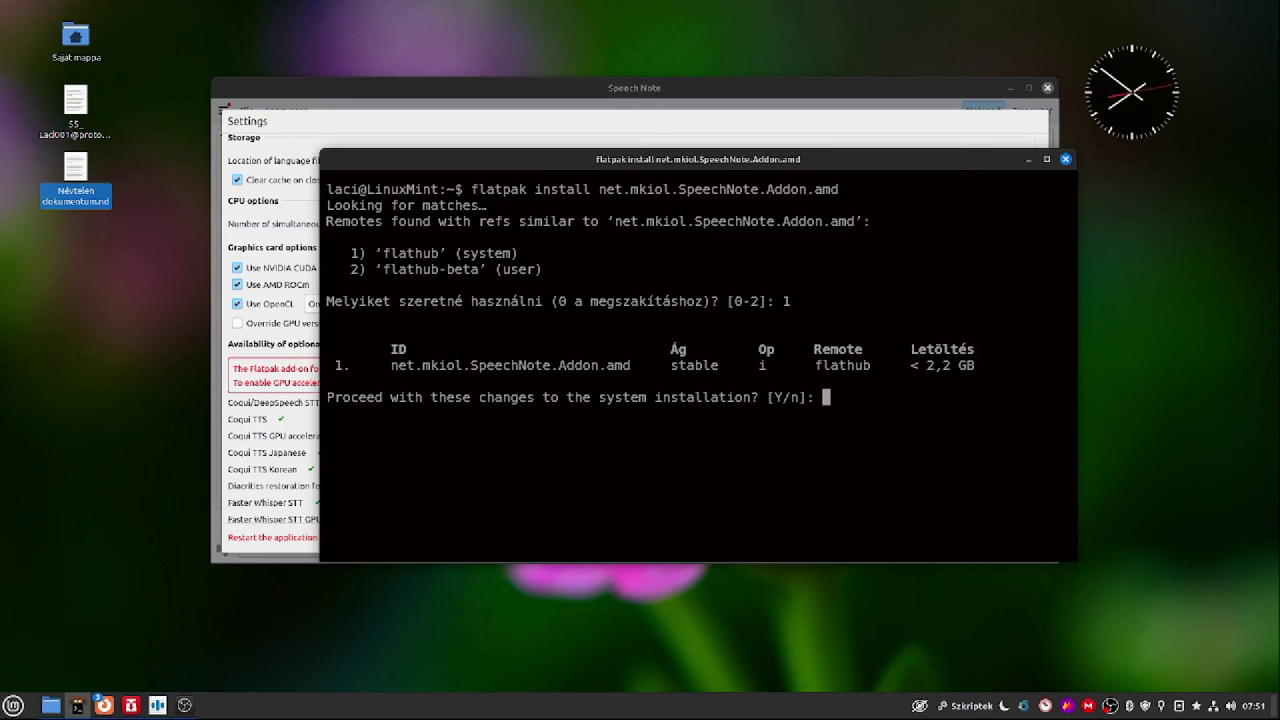
pyautogui.press('Return')
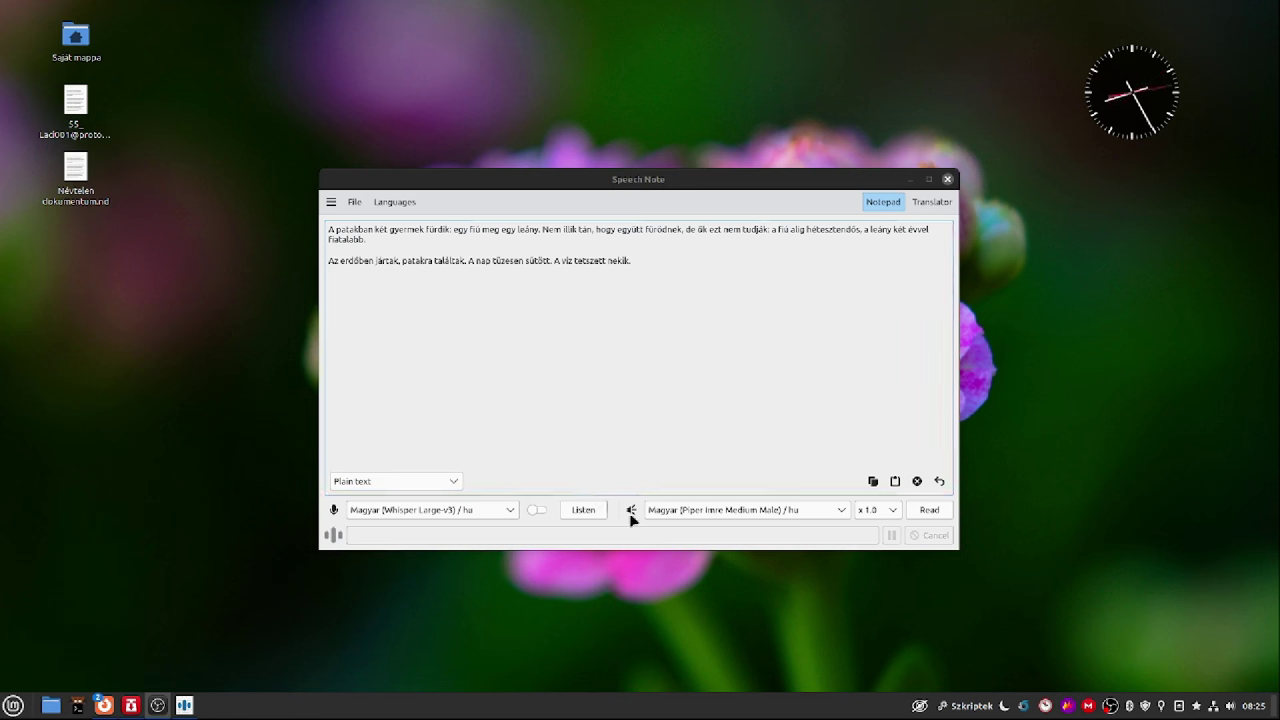
# Step: Choose the Magyar (Piper Berta Medium Female) voice and have the note read aloud
pyautogui.click(679, 515)
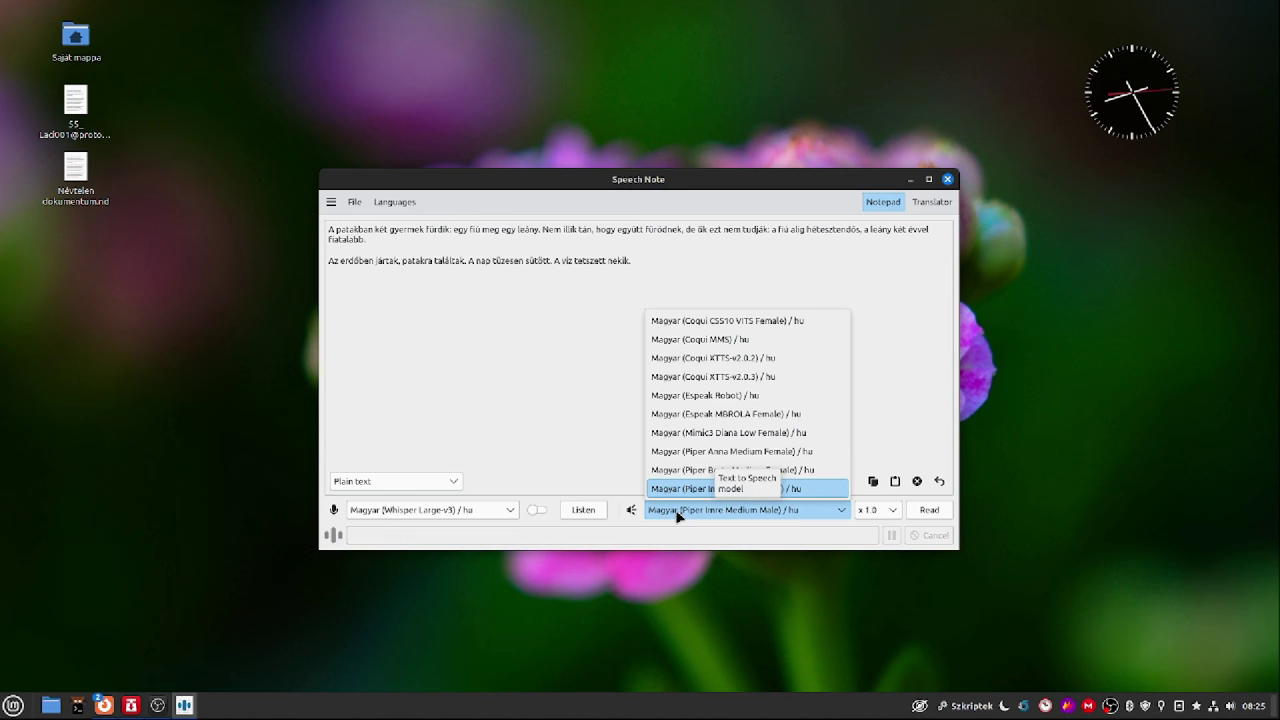
pyautogui.click(747, 469)
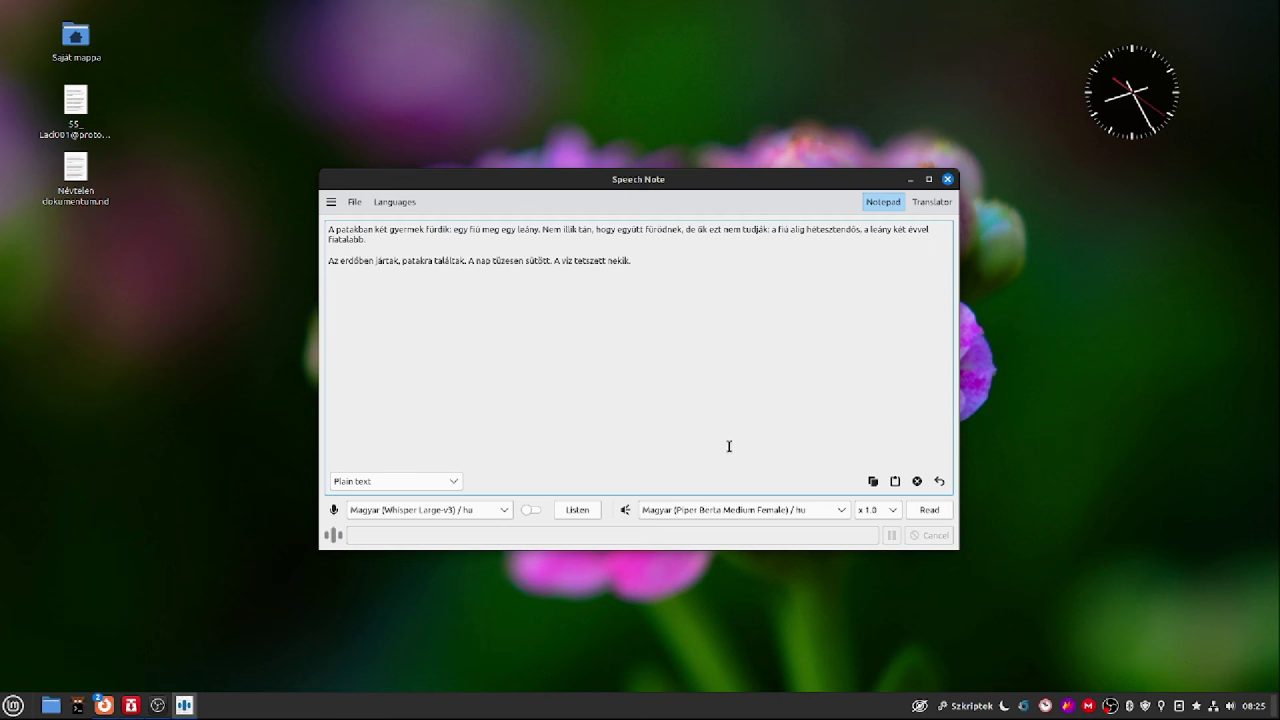
pyautogui.click(925, 510)
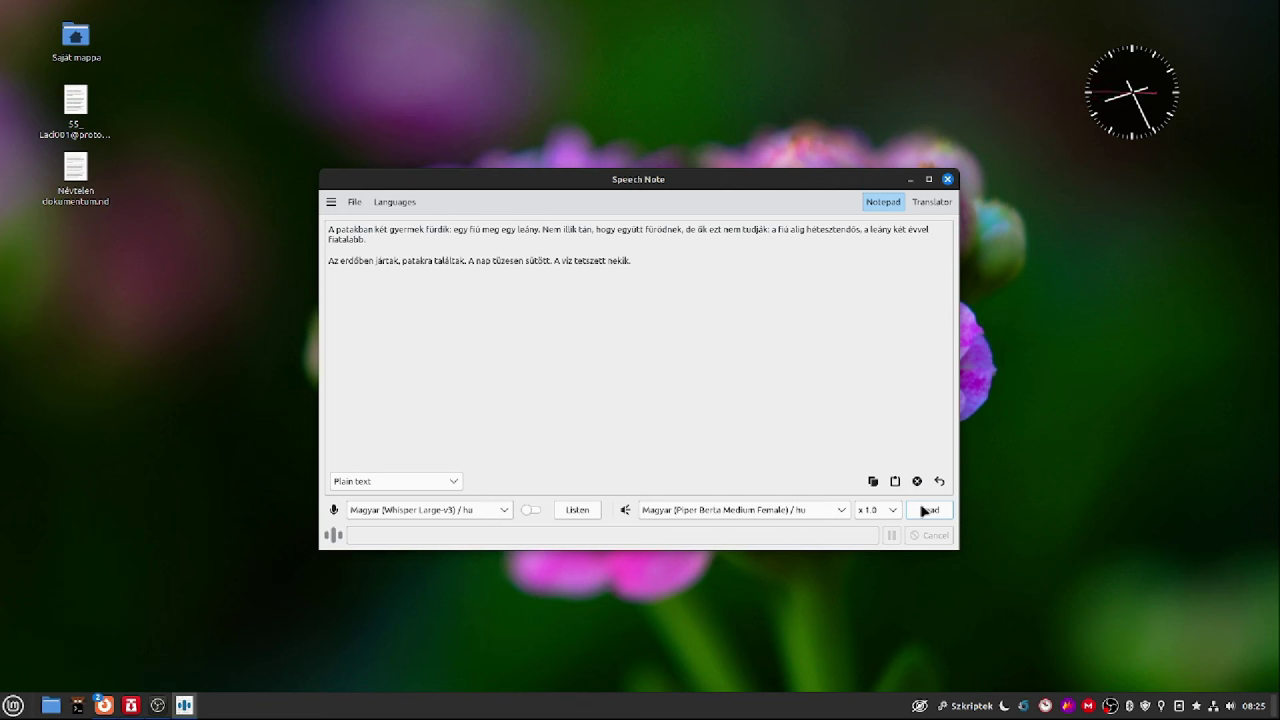
# Step: Choose the Magyar (Coqui CSS10 VITS Female) voice and have the note read aloud
pyautogui.click(830, 513)
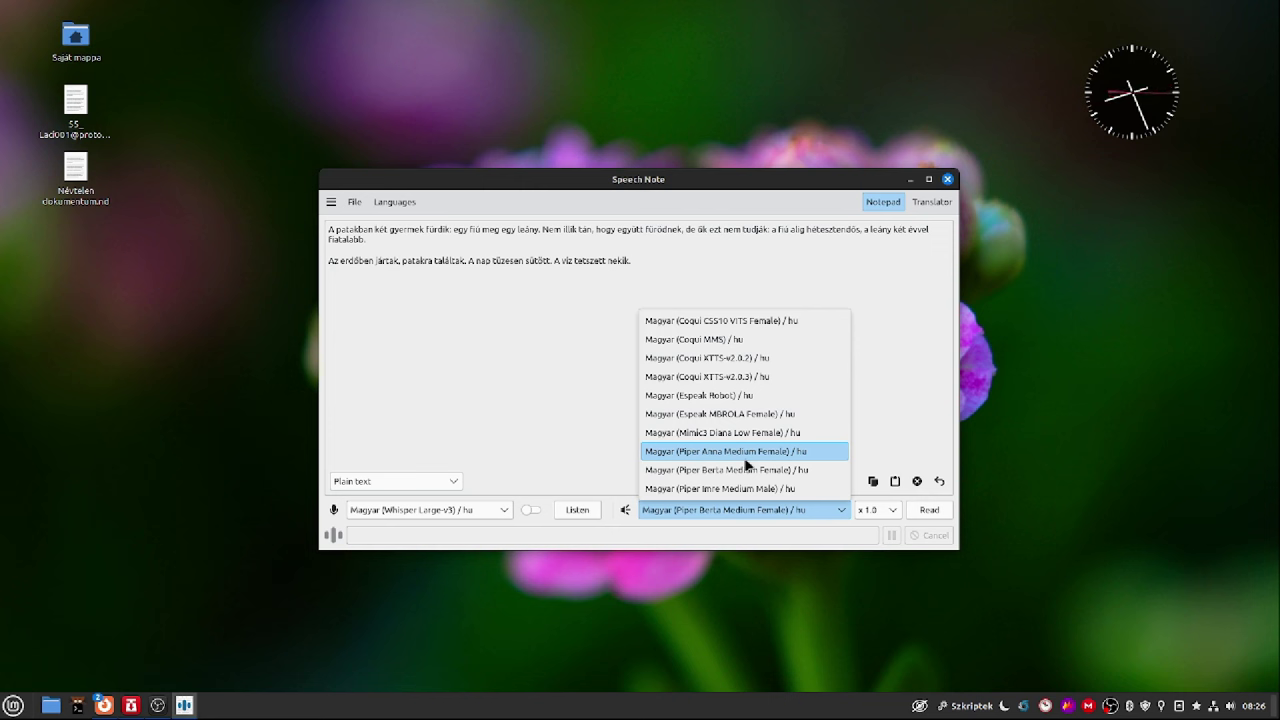
pyautogui.click(679, 325)
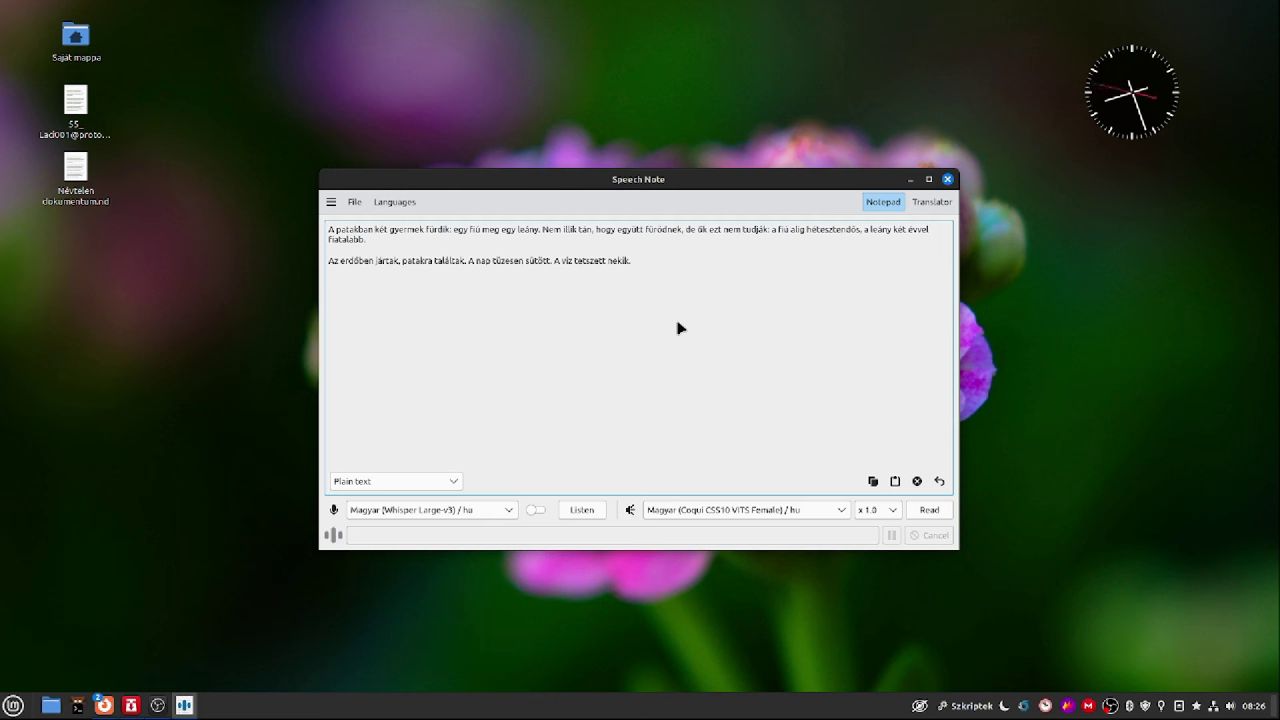
pyautogui.click(928, 512)
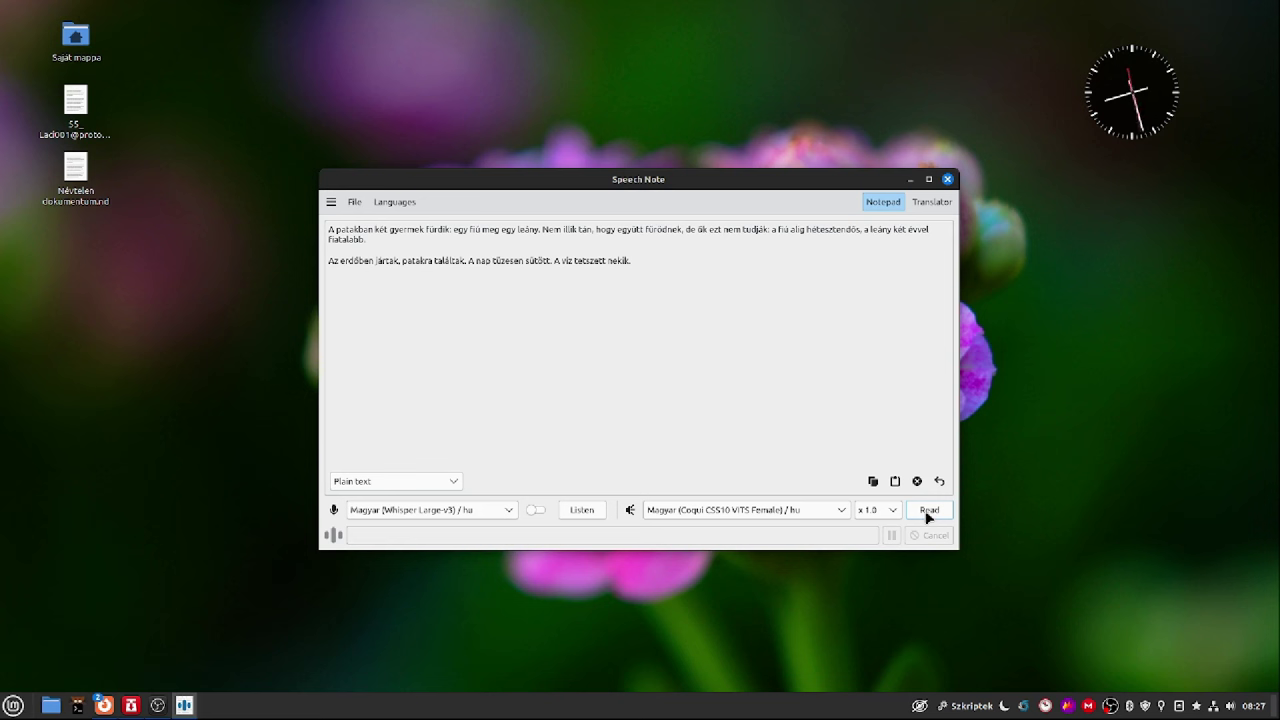
# Step: Set the reading speed to x 0.9 and have the note read aloud again
pyautogui.click(897, 511)
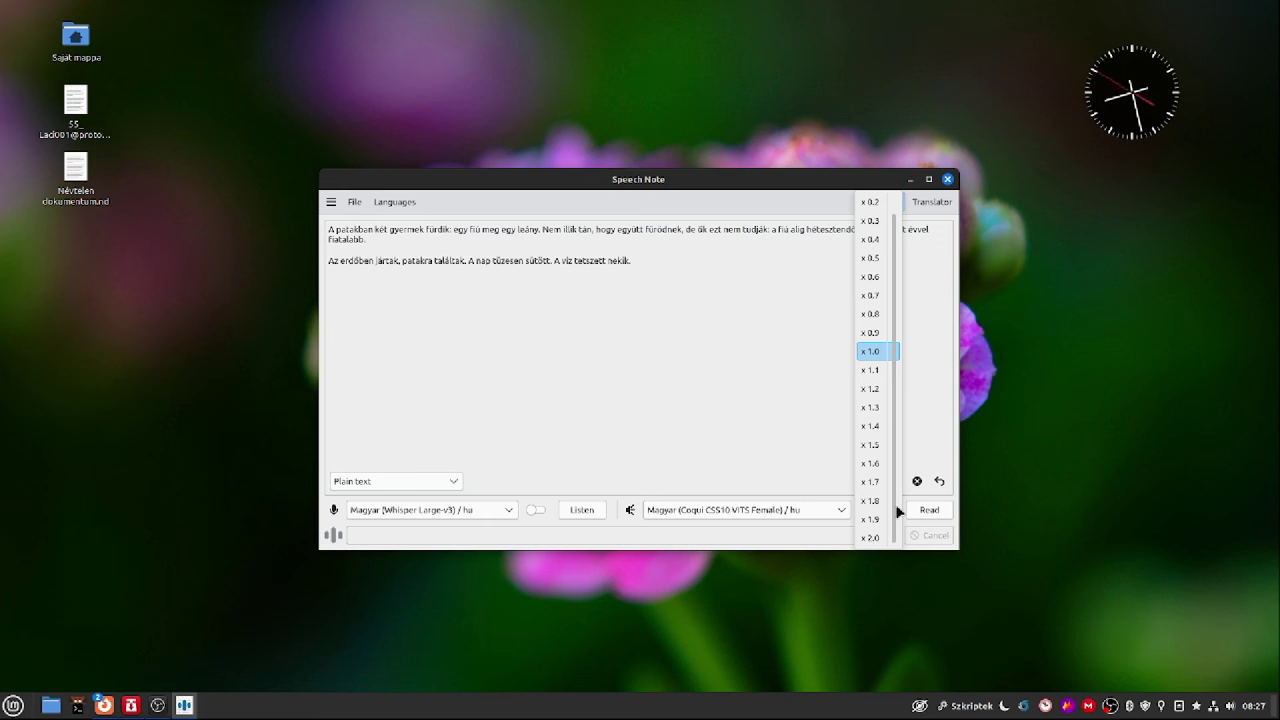
pyautogui.click(872, 332)
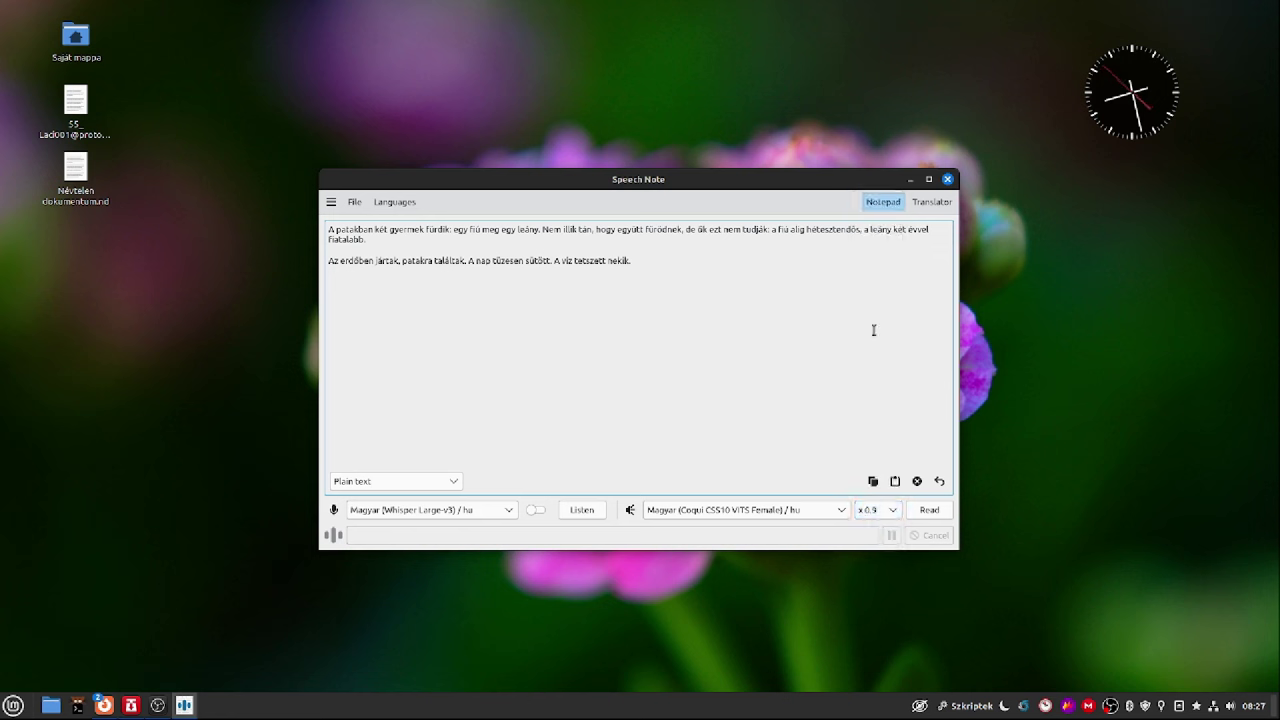
pyautogui.click(921, 512)
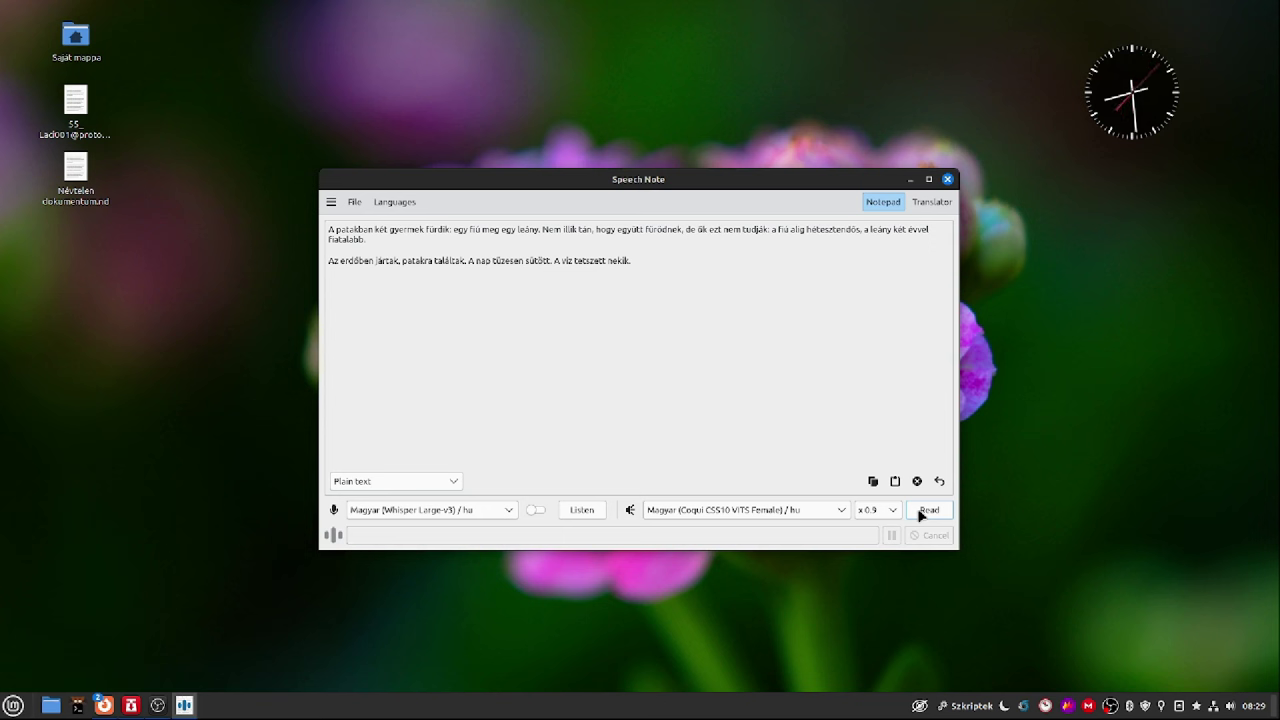
# Step: Choose the Magyar (Piper Imre Medium Male) voice and set the reading speed to x 1.0
pyautogui.click(679, 513)
pyautogui.click(686, 494)
pyautogui.click(890, 511)
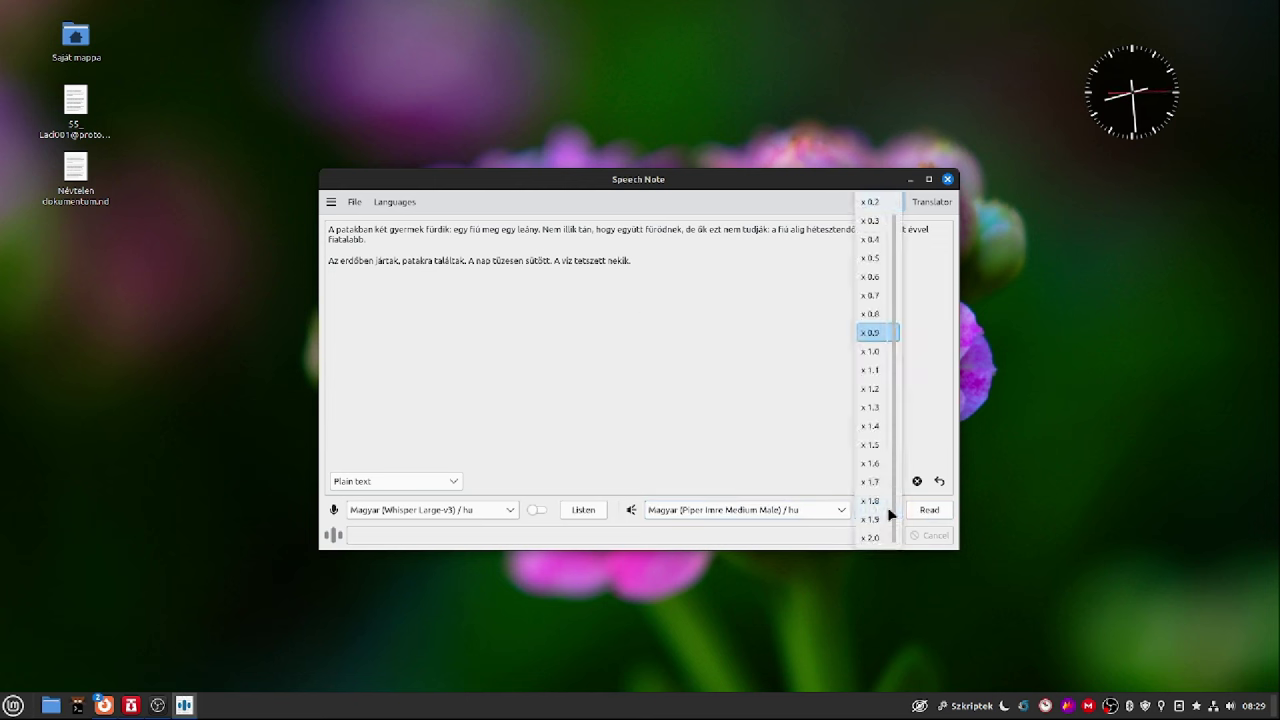
pyautogui.click(883, 351)
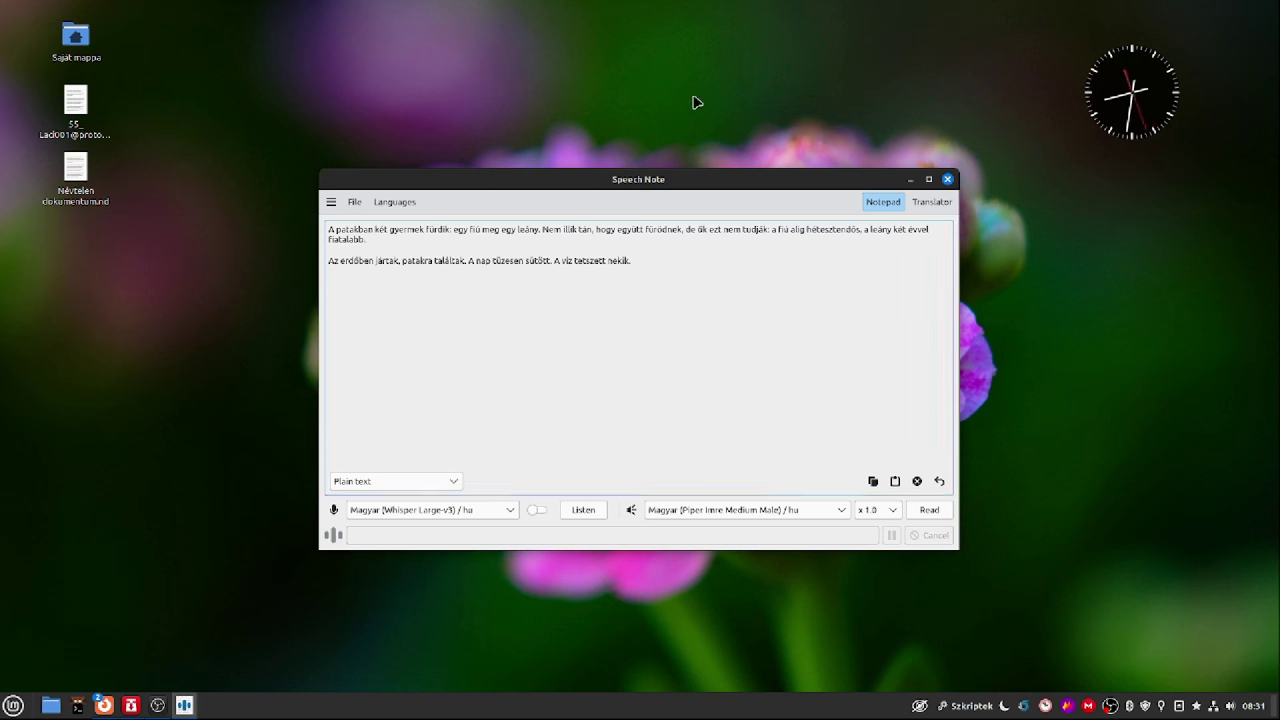
# Step: Export the note to the audio file speech-note-1.mp3 in MP3 format with Medium compression quality
pyautogui.click(362, 202)
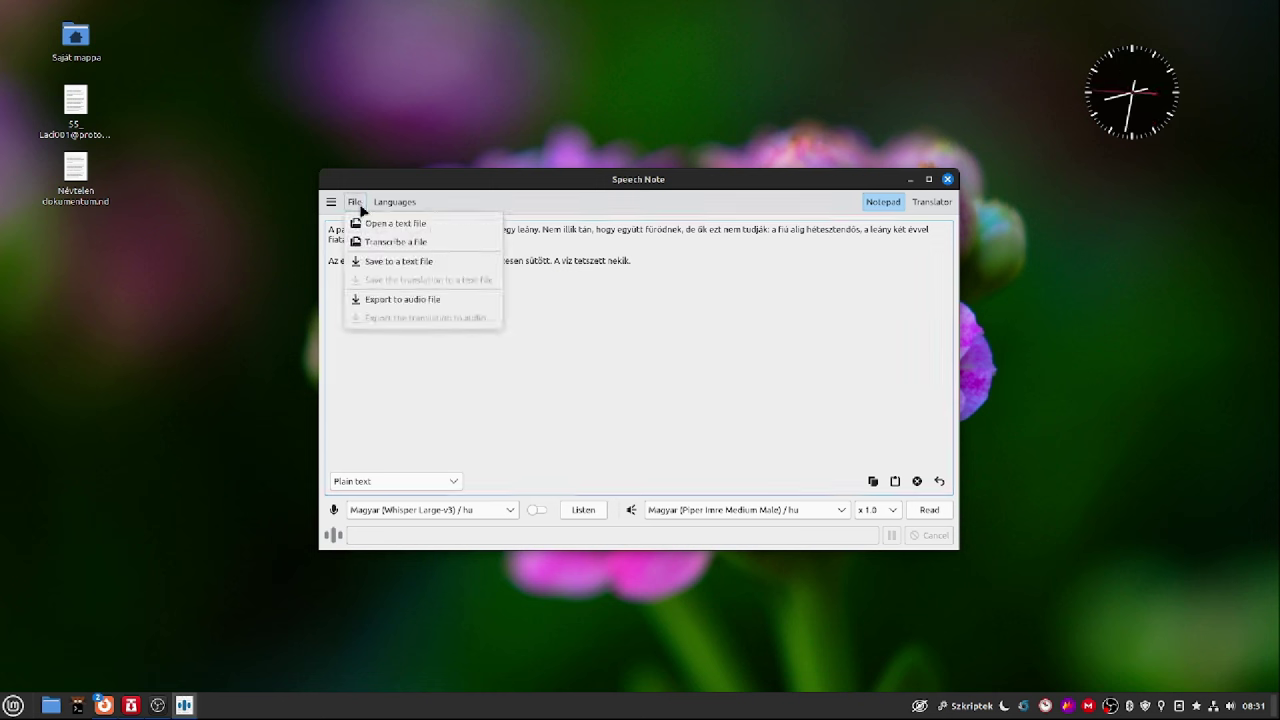
pyautogui.click(377, 302)
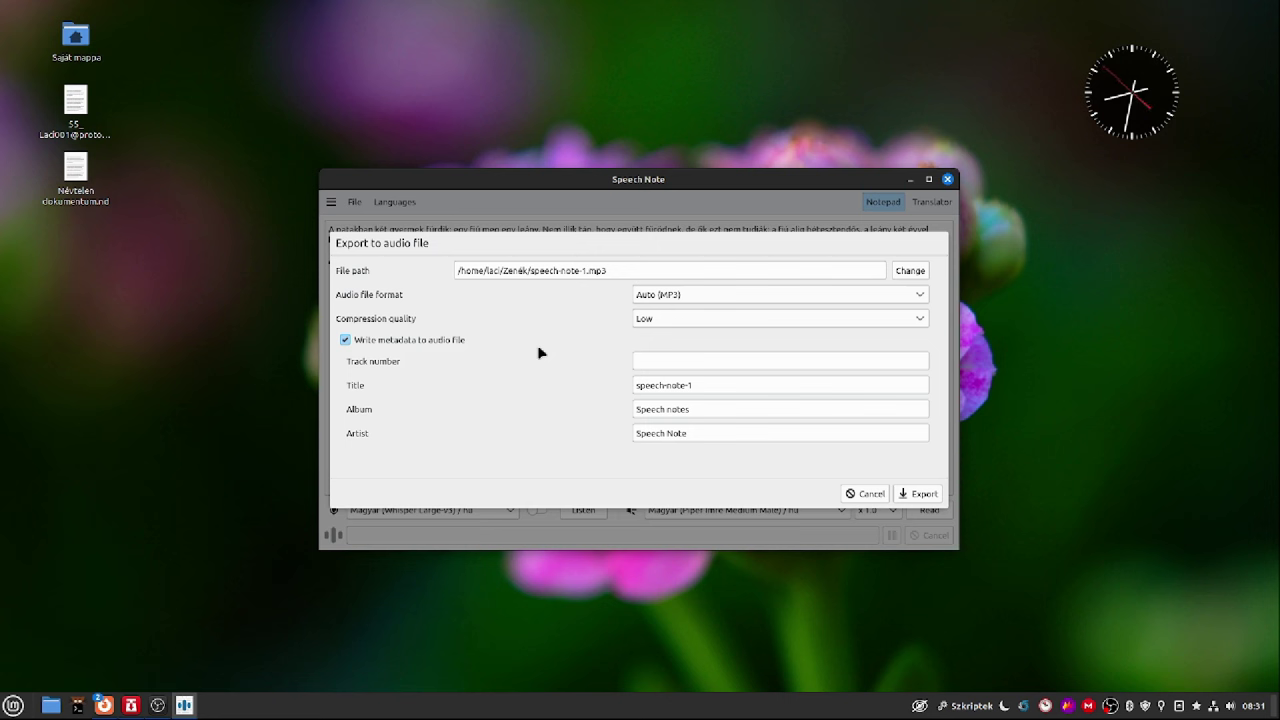
pyautogui.click(527, 270)
pyautogui.click(739, 297)
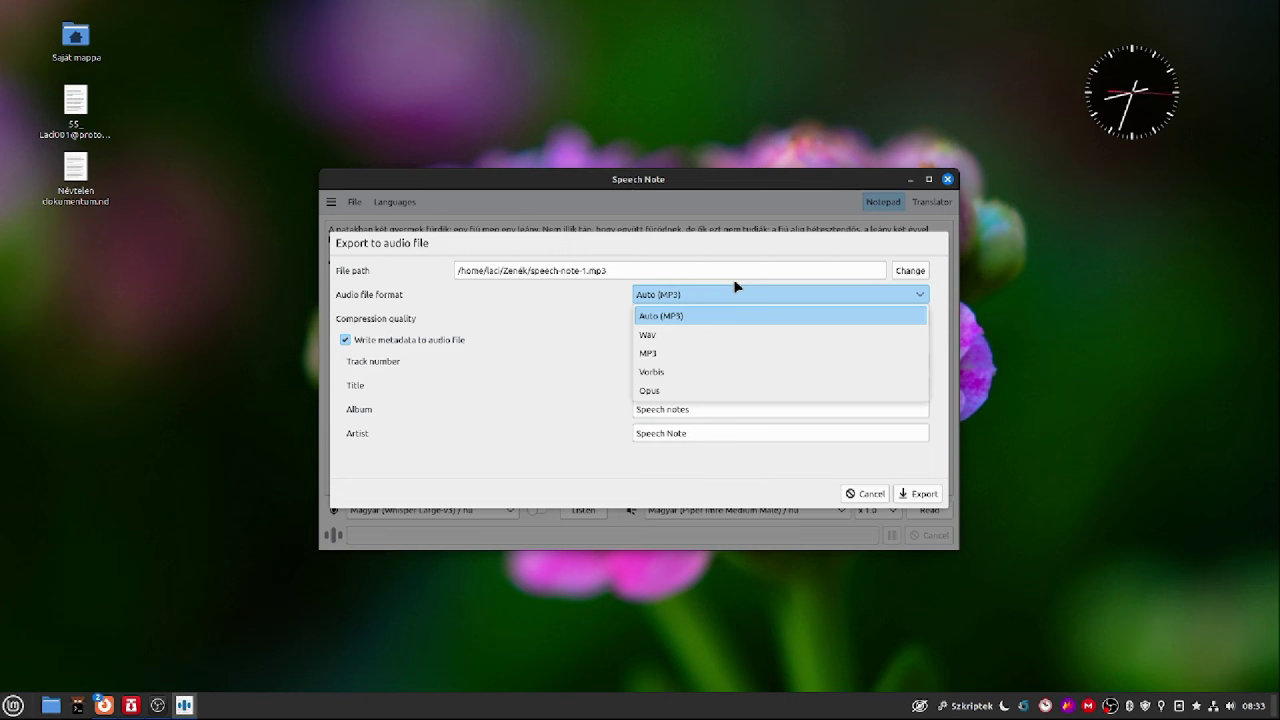
pyautogui.click(733, 353)
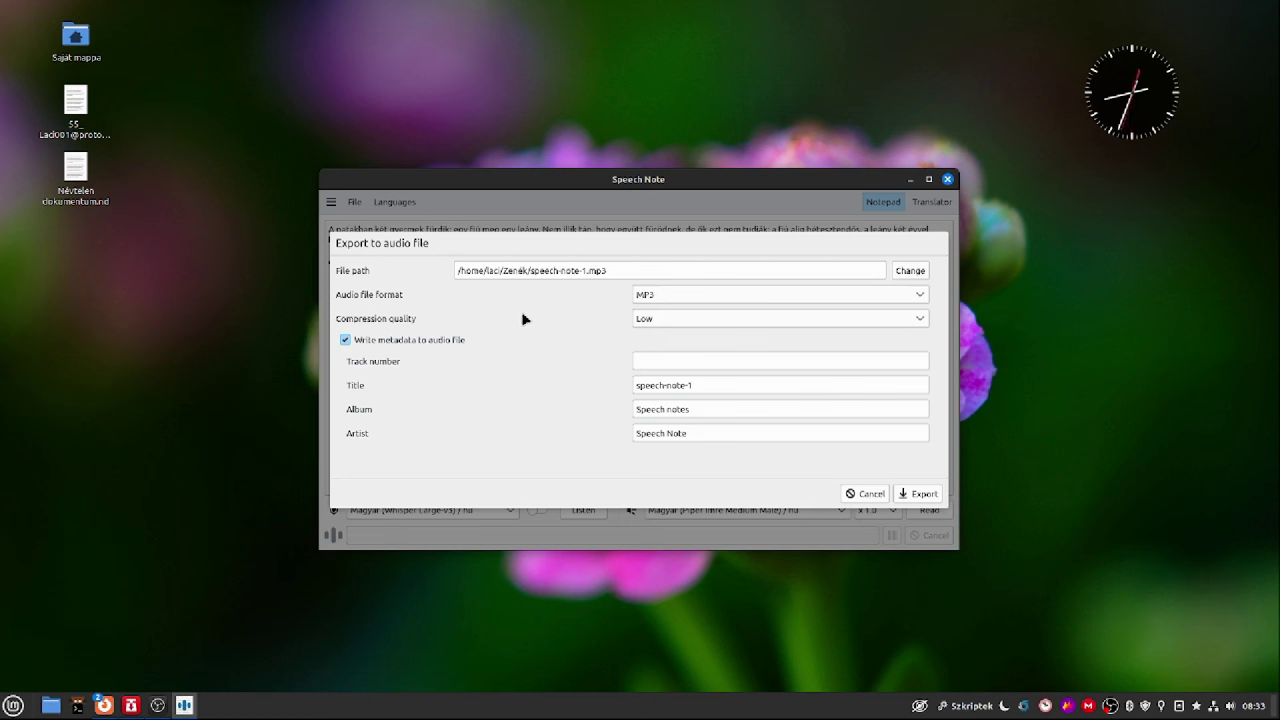
pyautogui.click(690, 317)
pyautogui.click(688, 361)
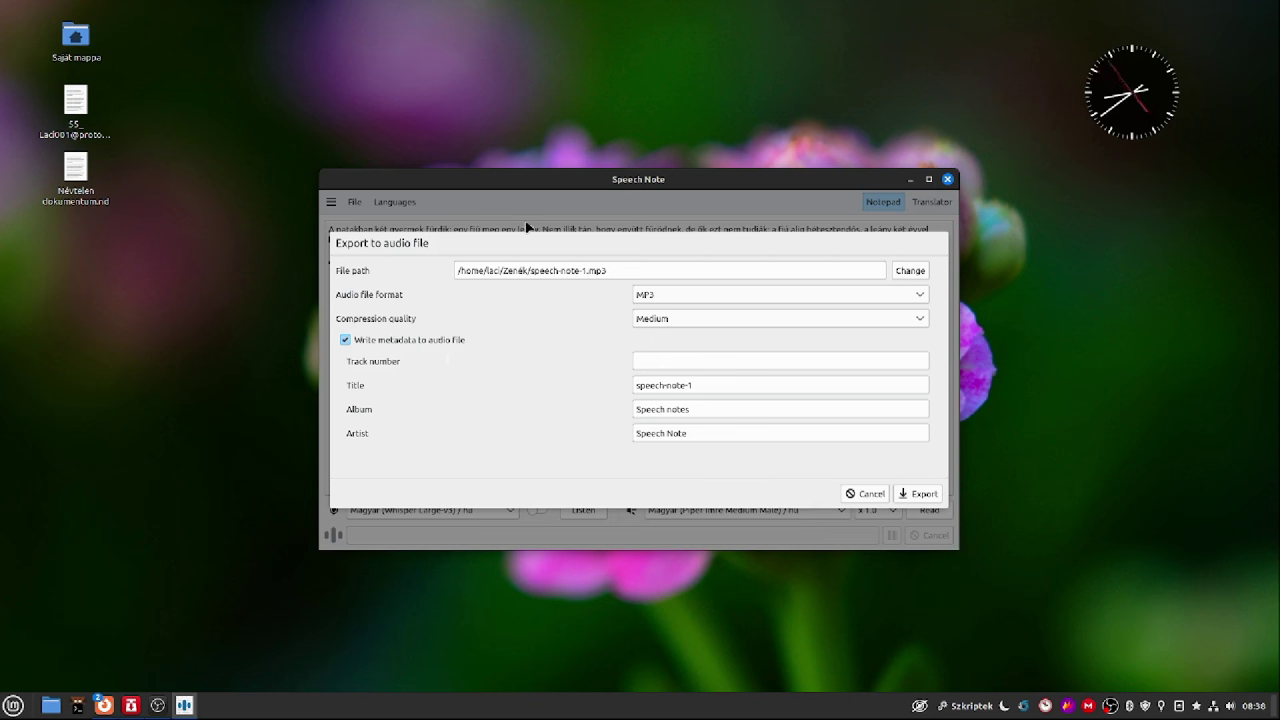
pyautogui.click(919, 494)
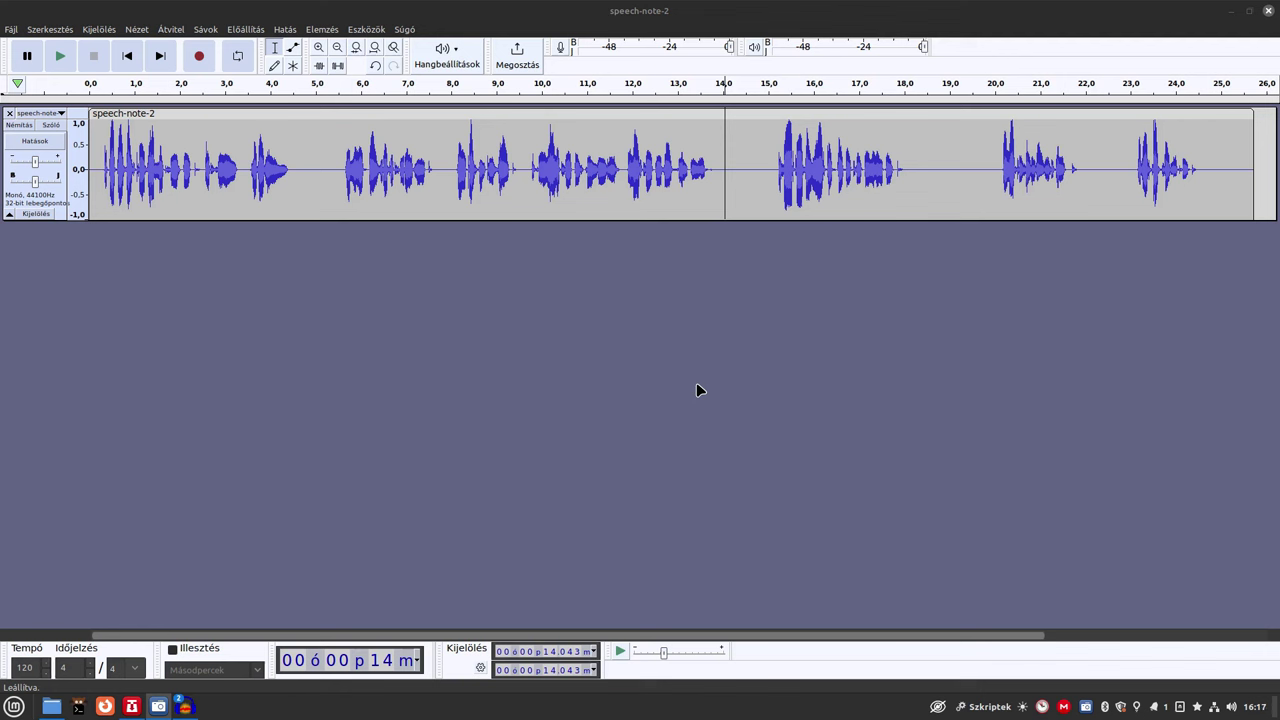
# Step: Truncate detected silence across the entire speech-note-2 track with a -20 dB threshold, 0.5 s duration and truncation to 0.5 s
pyautogui.hotkey('ctrl', 'a')
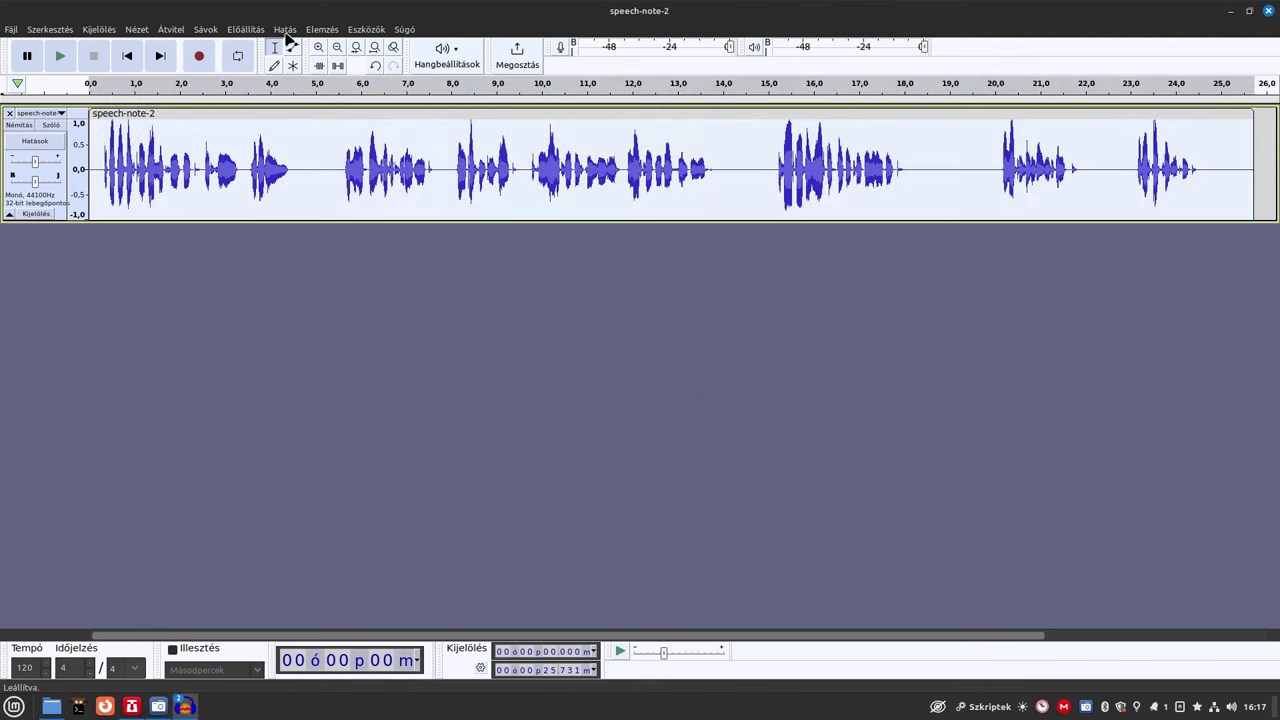
pyautogui.click(285, 29)
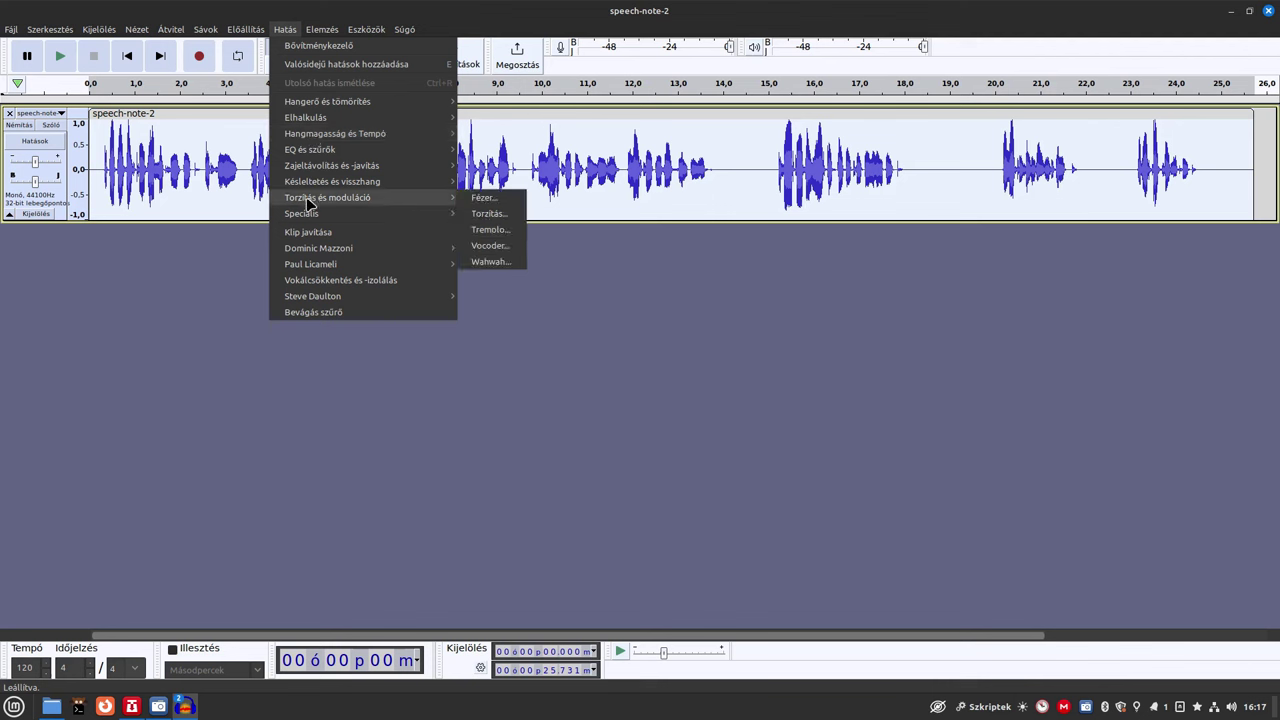
pyautogui.moveTo(309, 213)
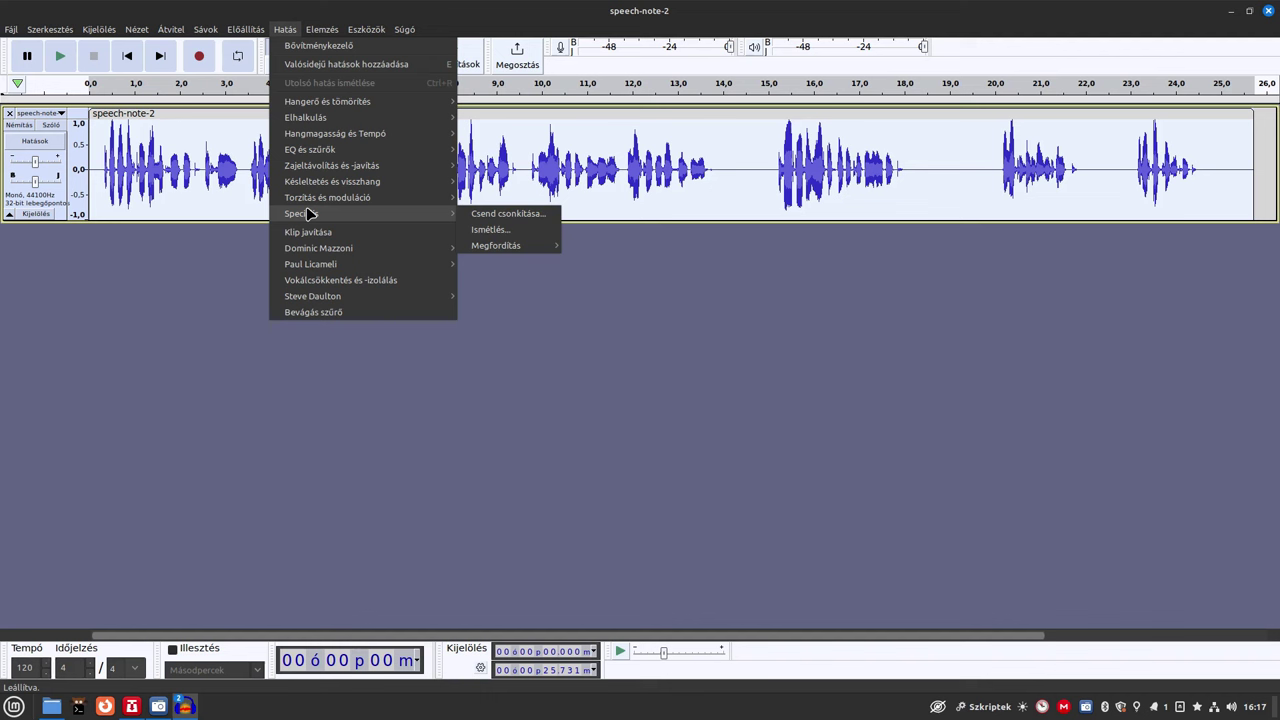
pyautogui.click(494, 220)
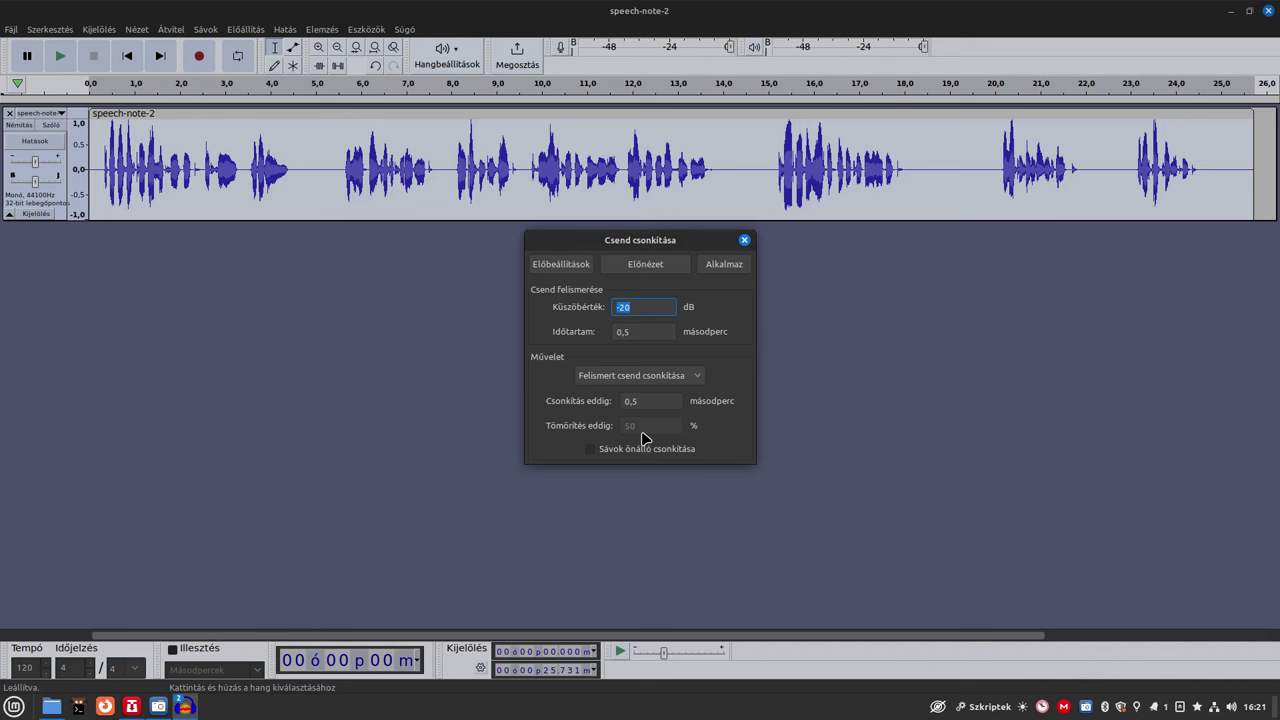
pyautogui.click(733, 265)
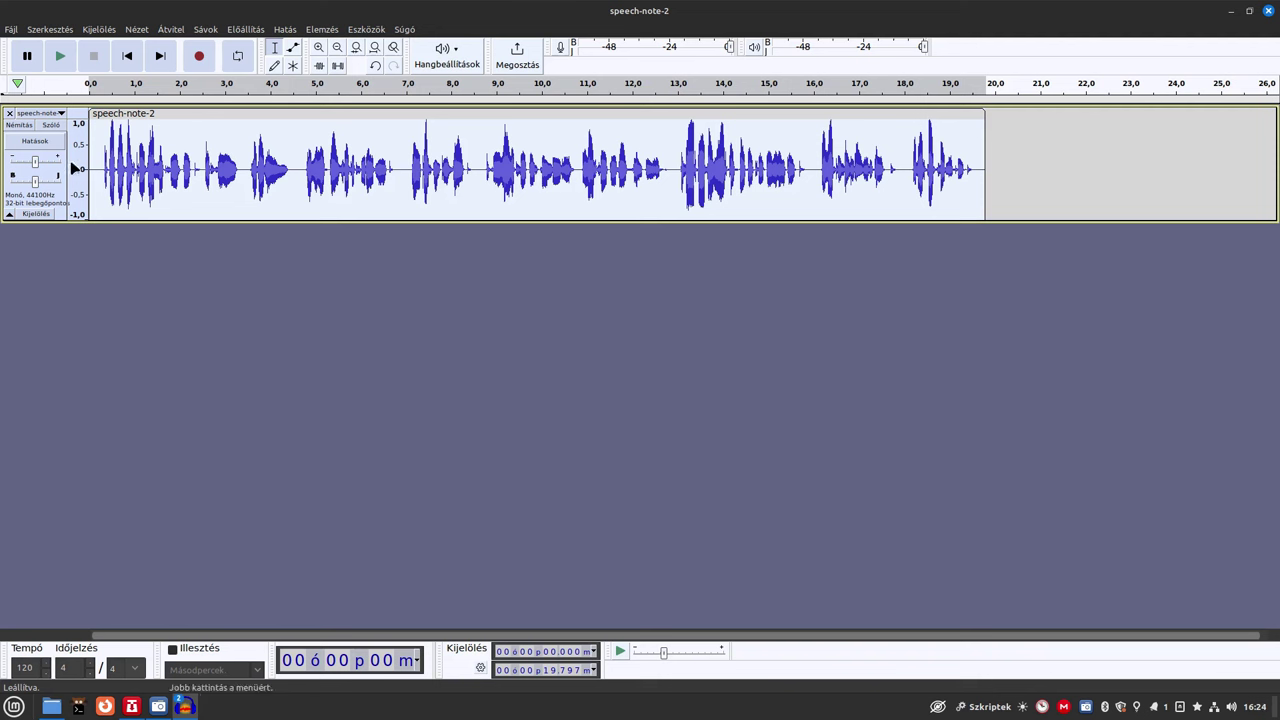
# Step: Apply the Graphic EQ (Grafikus EQ) to the entire track, using the factory preset that boosts the low frequencies below about 500 Hz
pyautogui.click(287, 33)
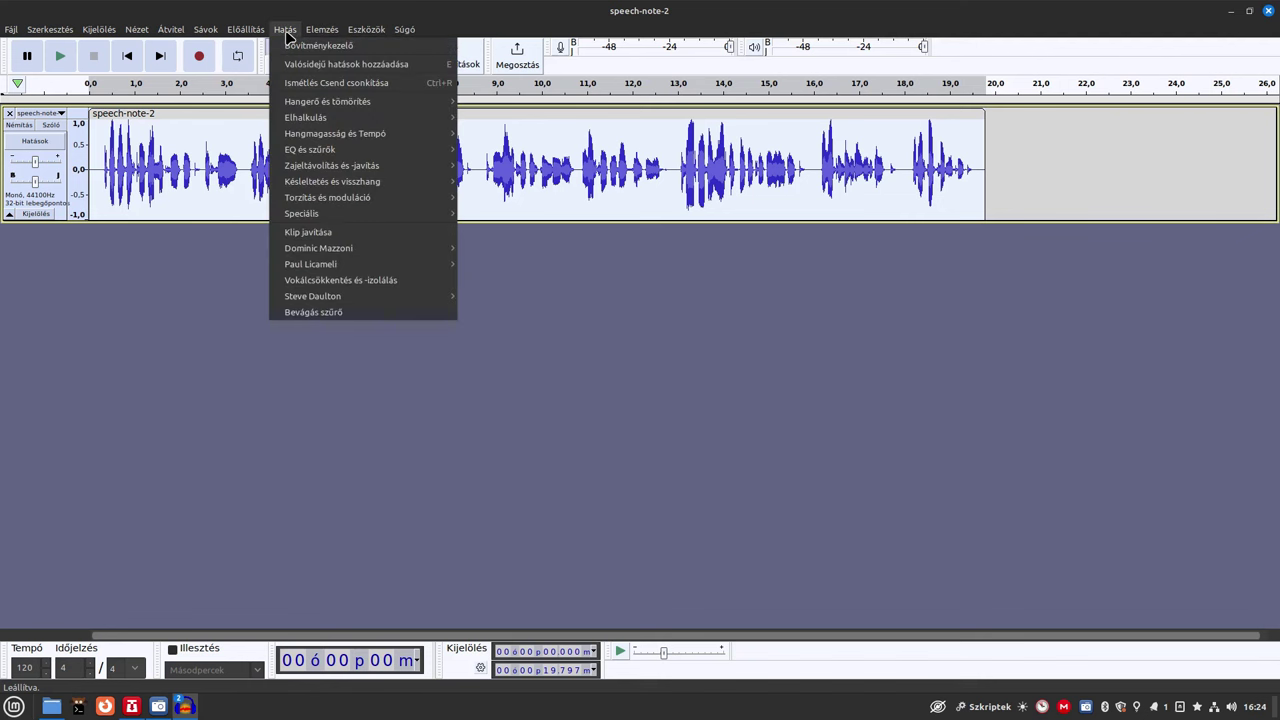
pyautogui.moveTo(329, 152)
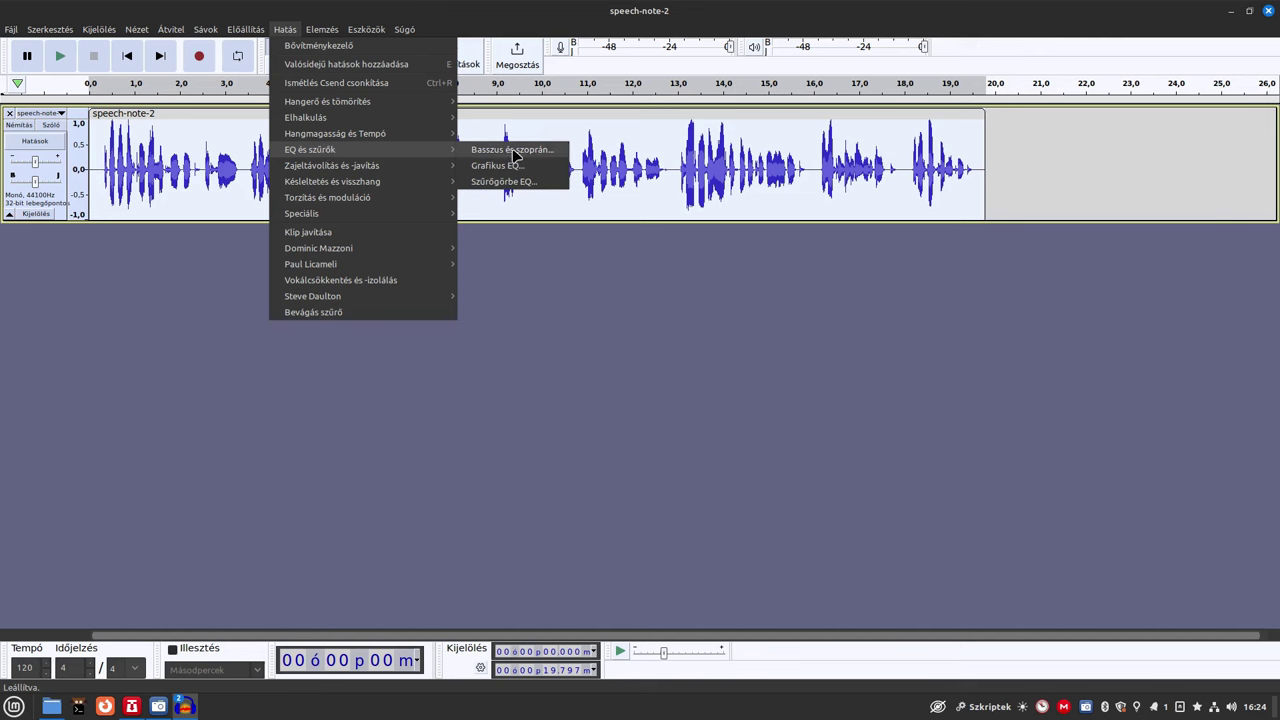
pyautogui.click(497, 165)
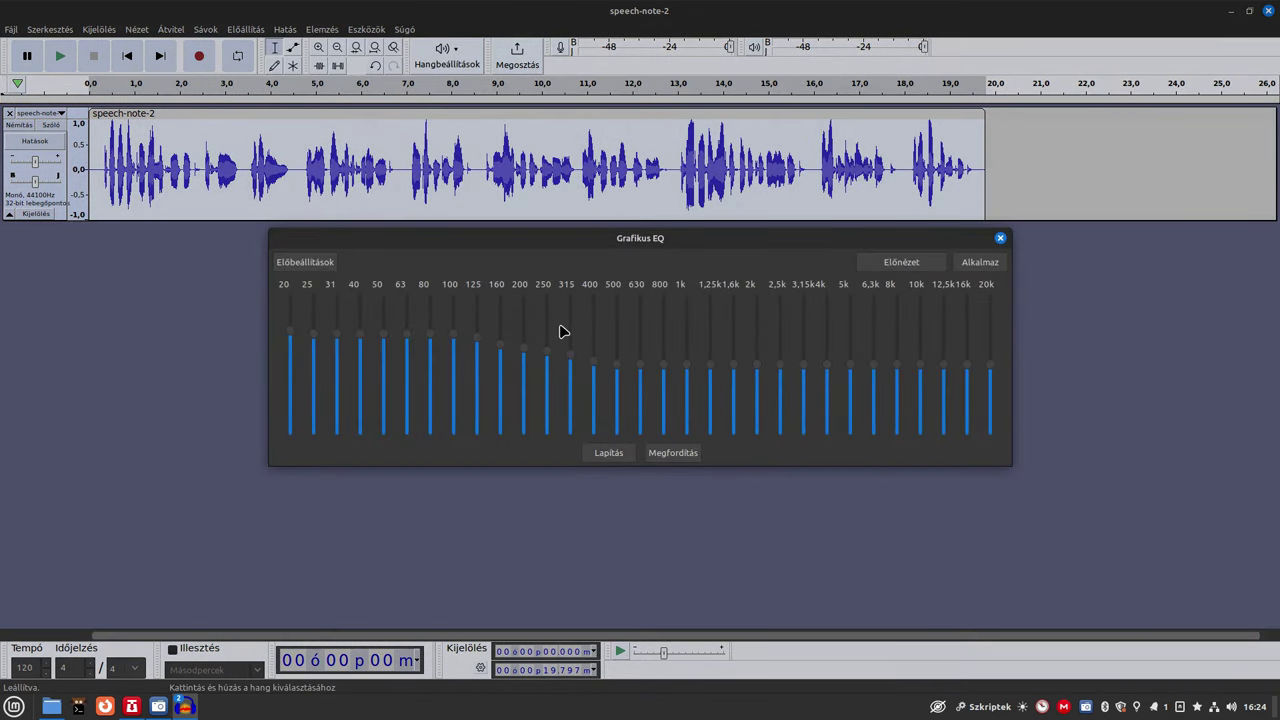
pyautogui.moveTo(560, 332)
pyautogui.click(281, 266)
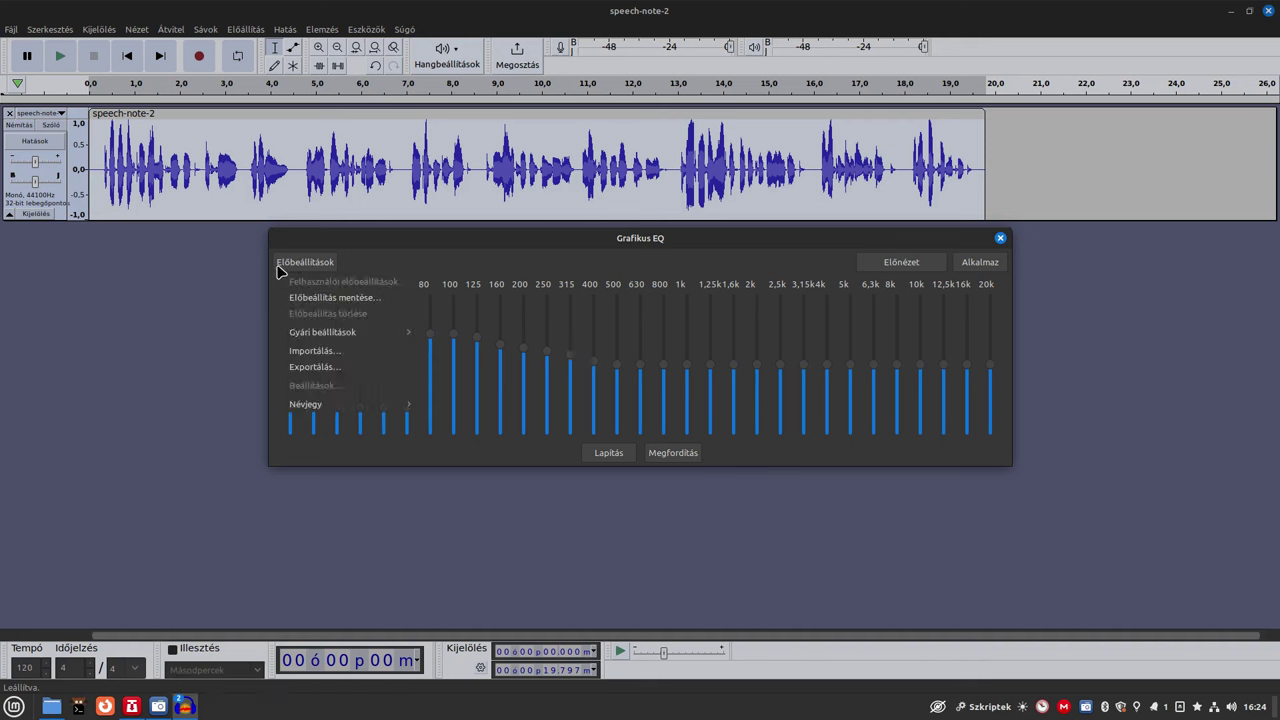
pyautogui.moveTo(318, 337)
pyautogui.click(497, 468)
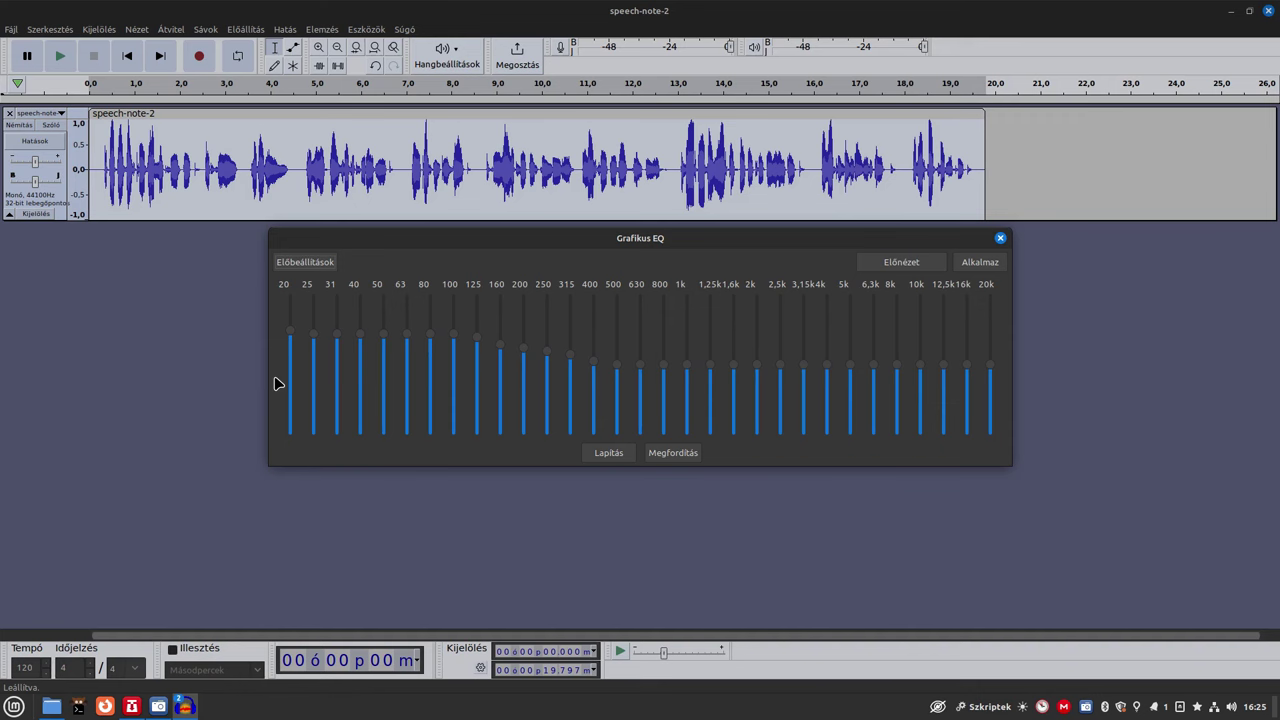
pyautogui.click(985, 262)
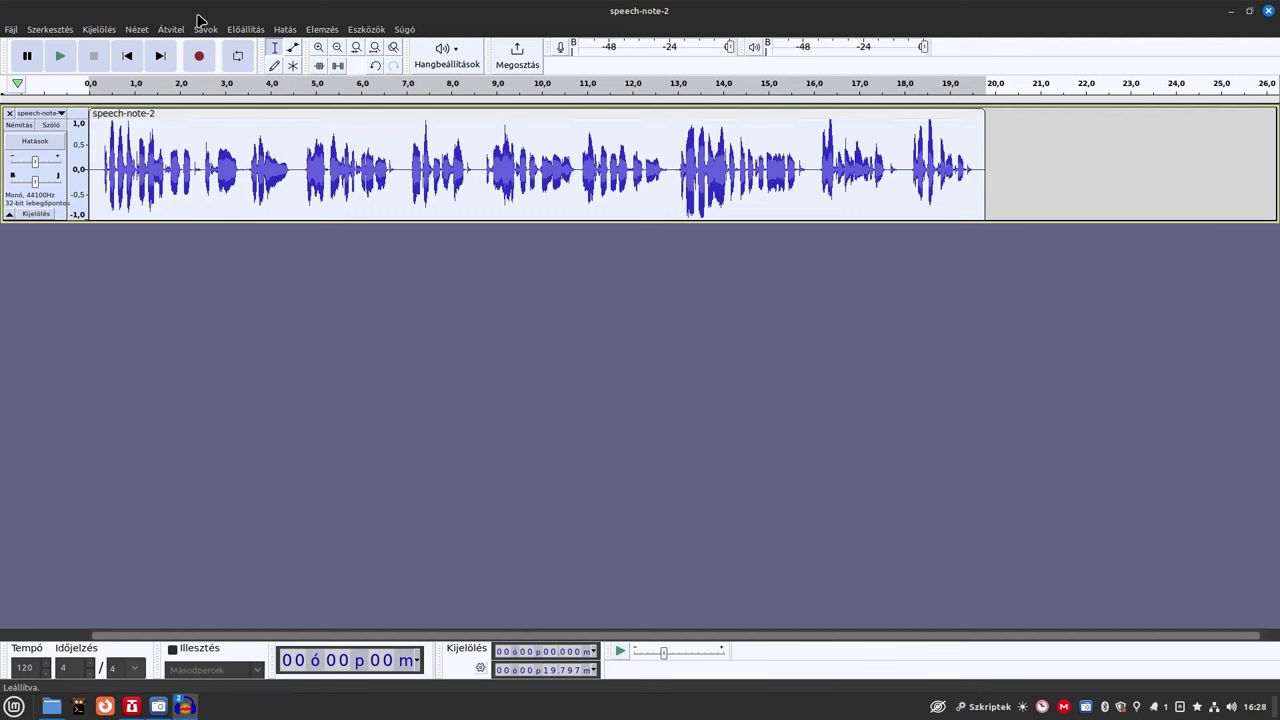
# Step: Apply the Limiter (Korlátozó) to the track with the Puha korlát type, a limit level raised closer to 0 dB and no make-up gain
pyautogui.click(288, 32)
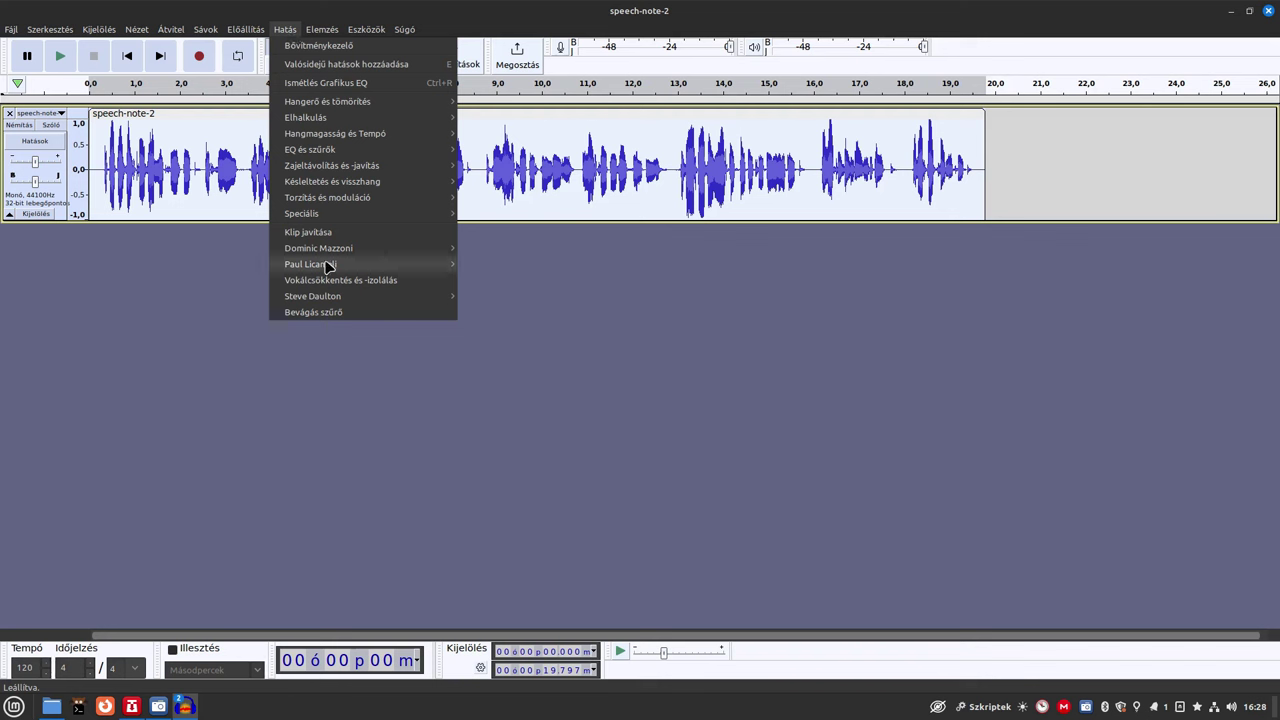
pyautogui.moveTo(330, 298)
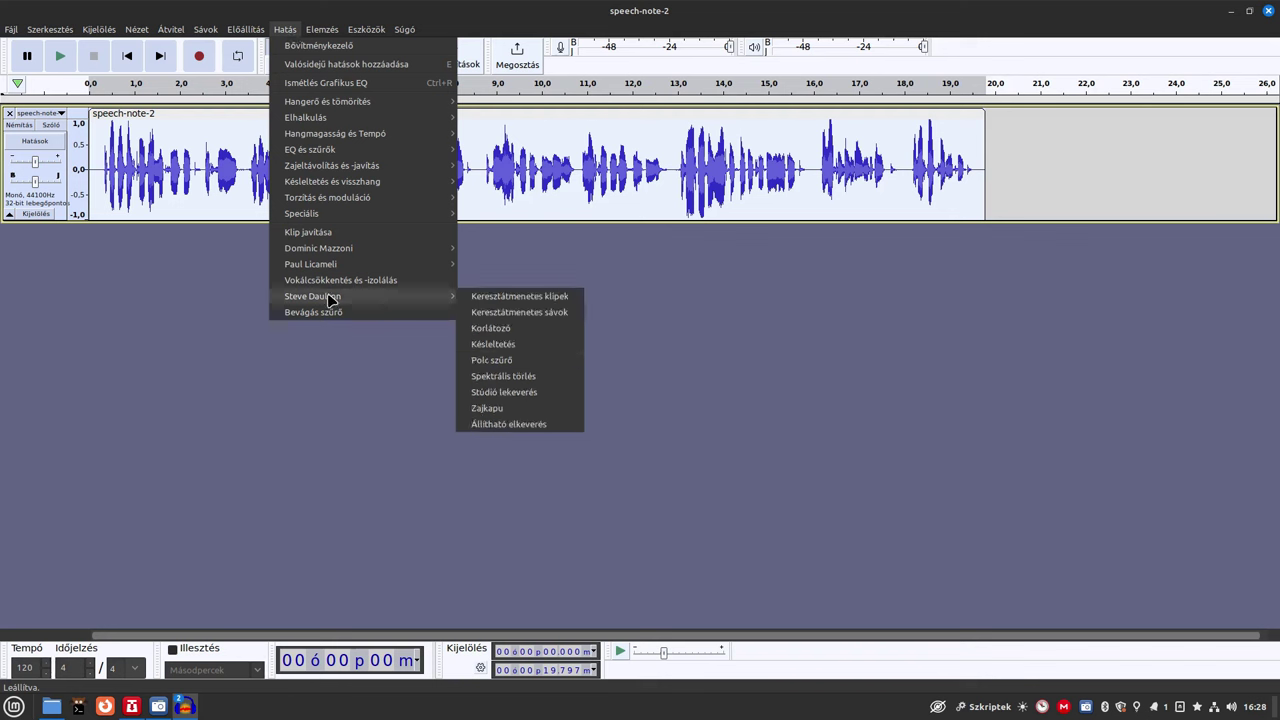
pyautogui.click(491, 328)
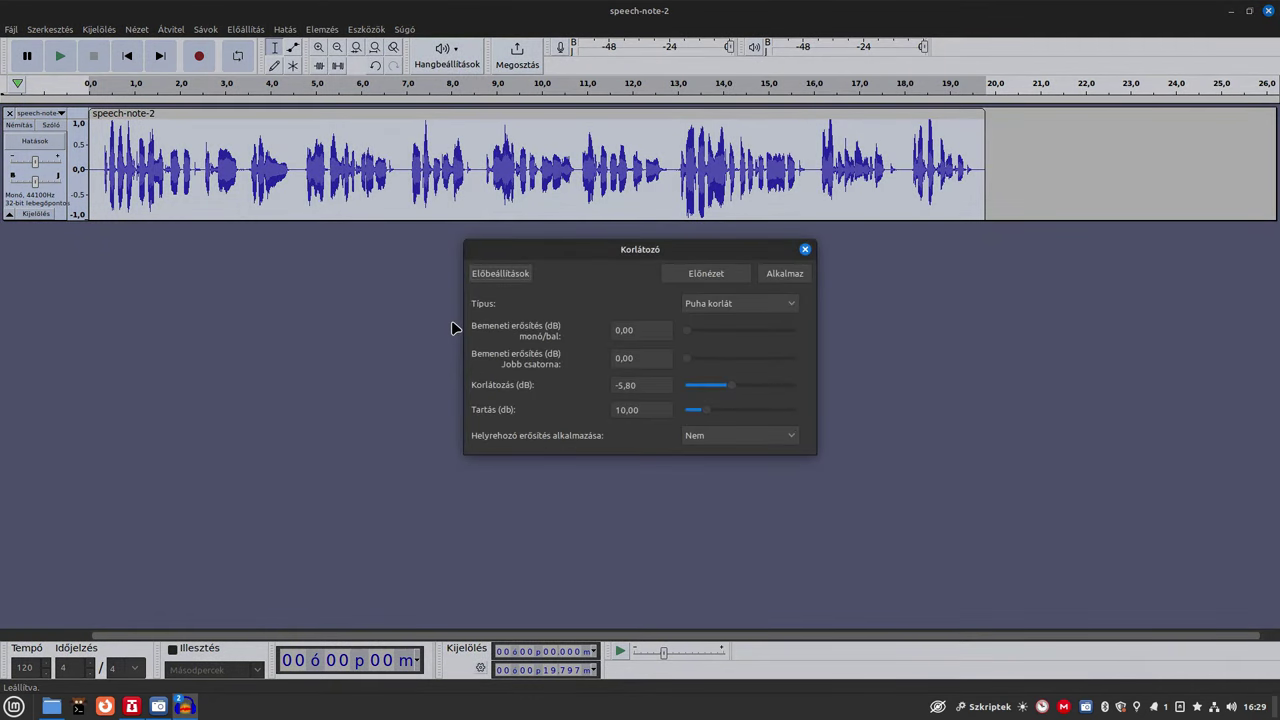
pyautogui.moveTo(731, 384); pyautogui.dragTo(781, 384)
pyautogui.click(774, 273)
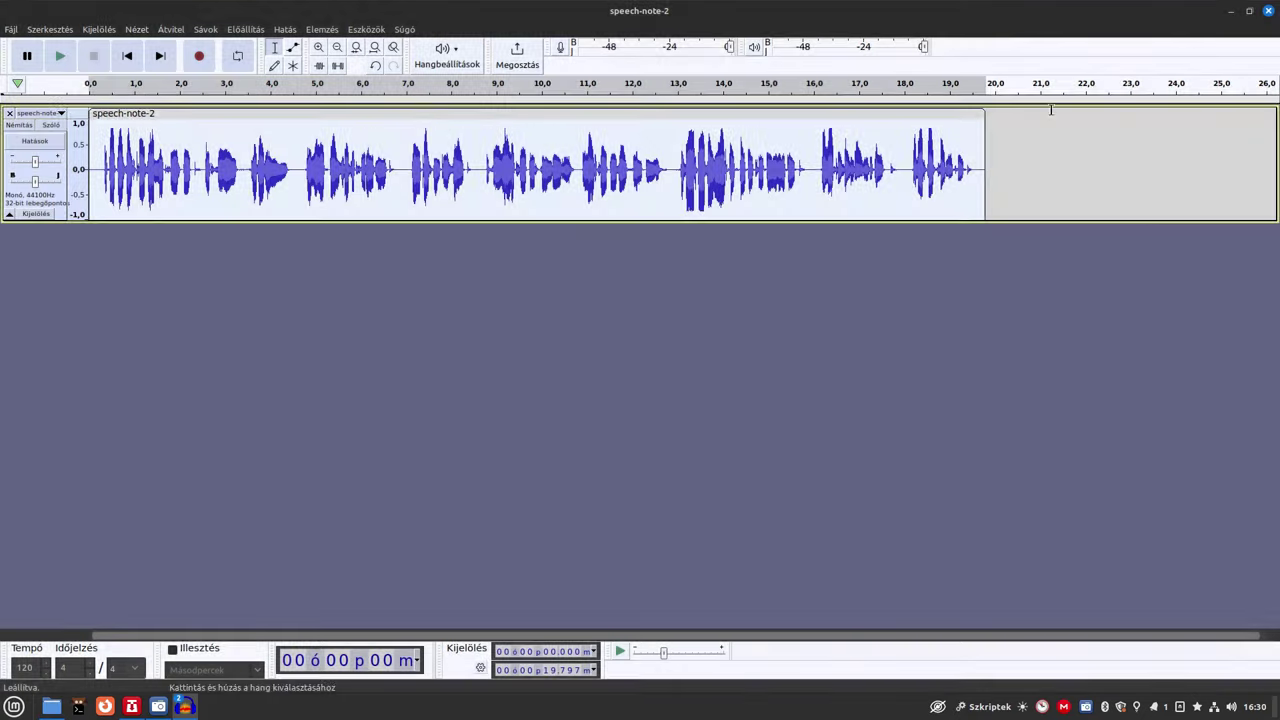